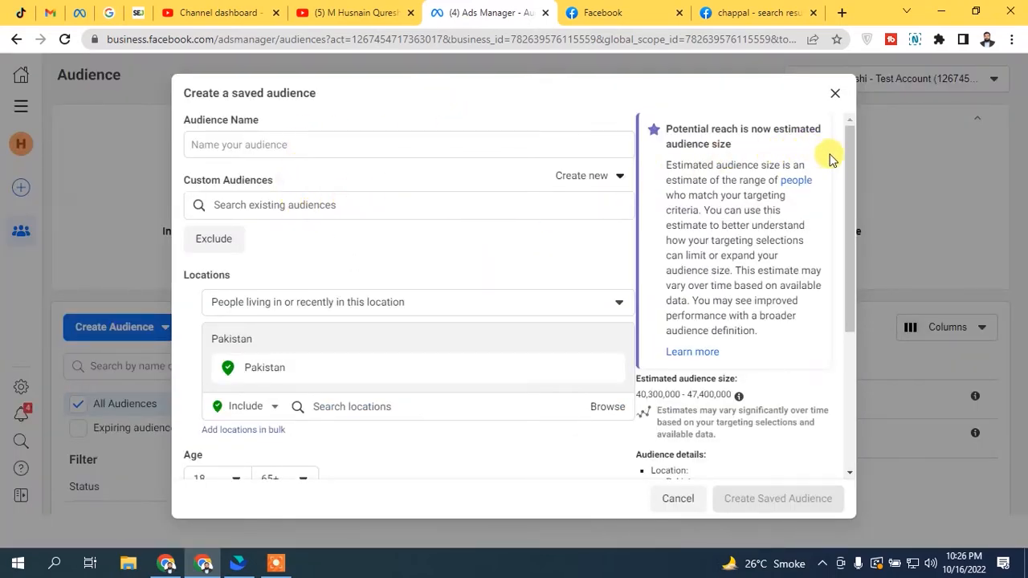
- Review the saved audience form's fields, from audience name and custom audiences through to languages and detailed targeting
left_click_drag(851, 160, 820, 177)
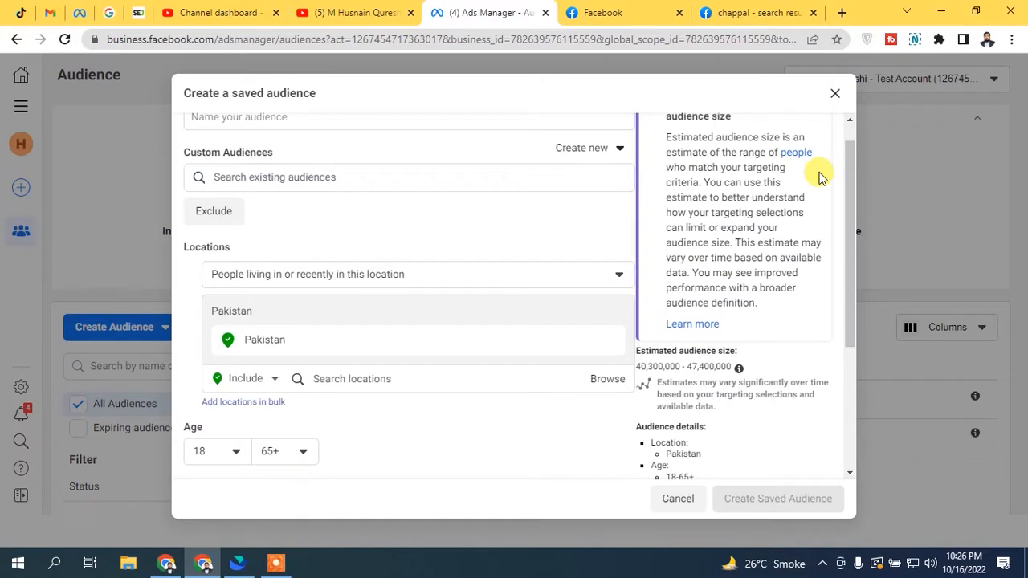
scroll(353, 130, "up", 2)
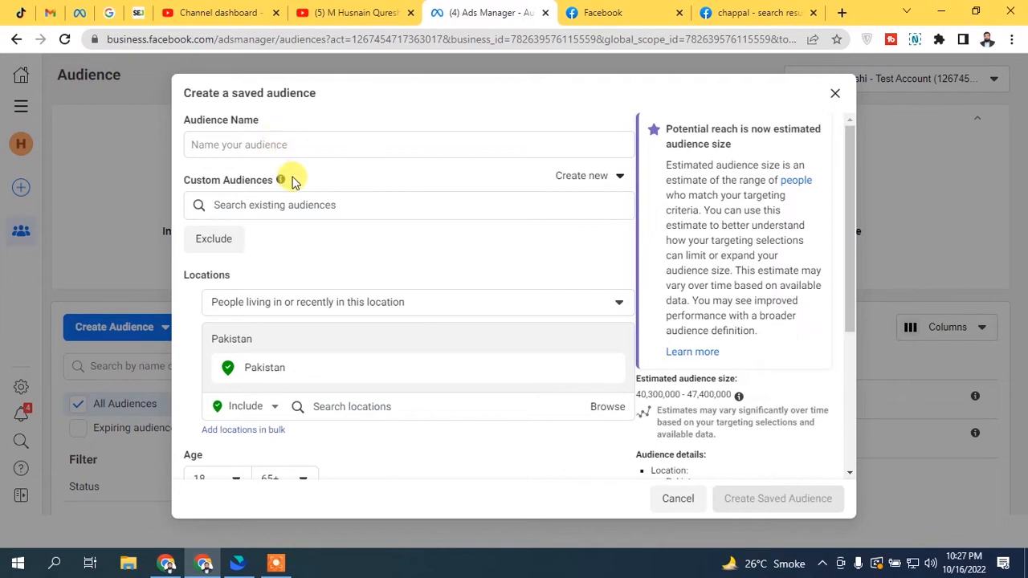
left_click(228, 207)
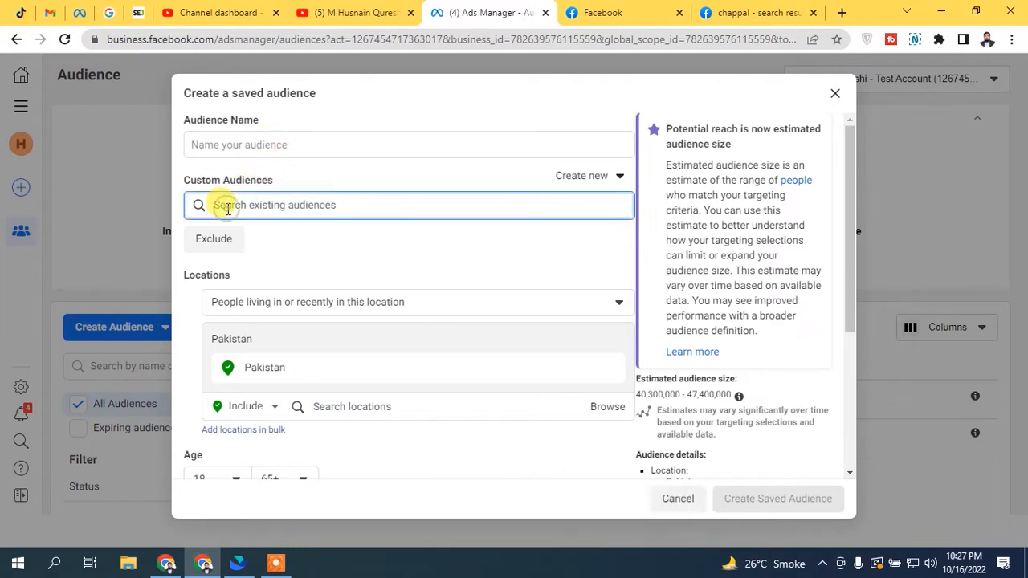
left_click(336, 177)
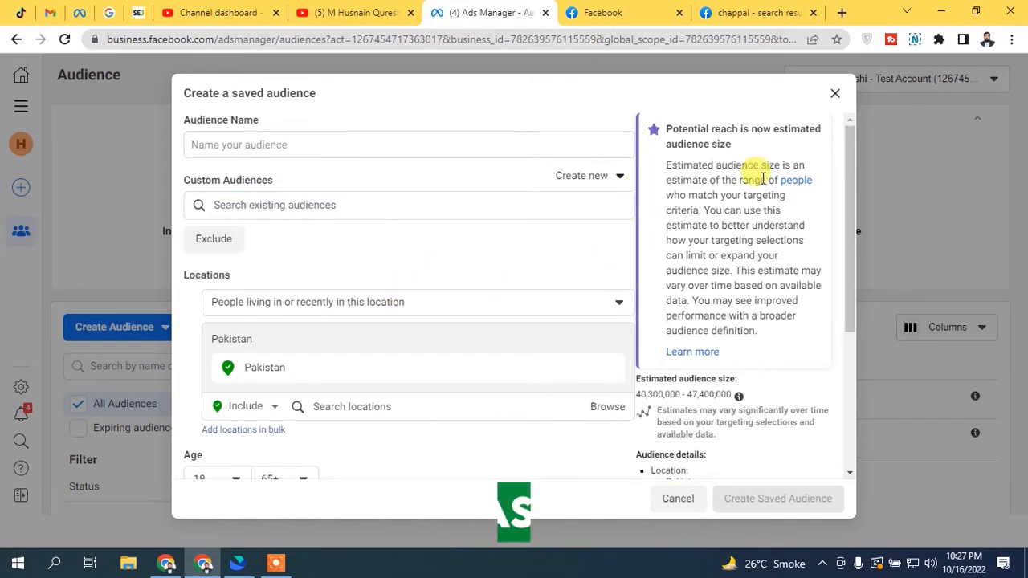
scroll(852, 162, "down", 3)
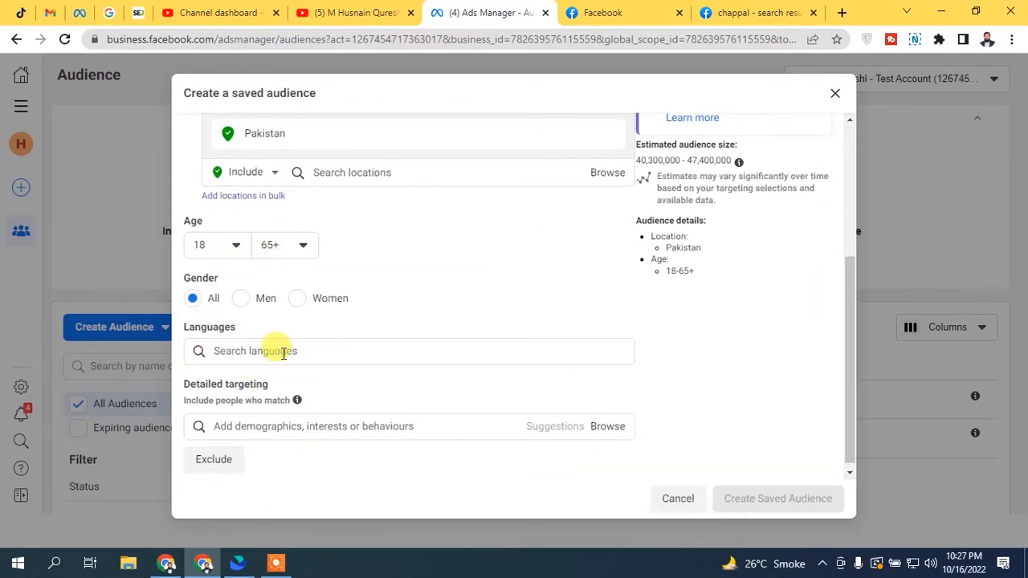
scroll(849, 285, "down", 1)
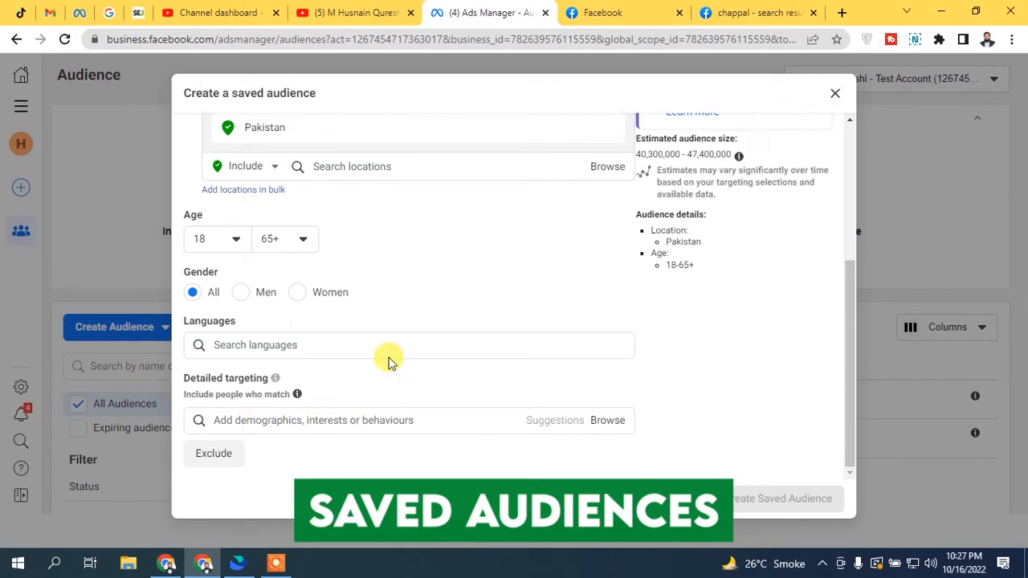
left_click_drag(842, 318, 826, 156)
- Add the existing lookalike audience "Lookalike (PK, 1%) - Peoples_Engaged_With_66Marketings_Page_Last_90Days" to the custom audiences
mouse_move(279, 192)
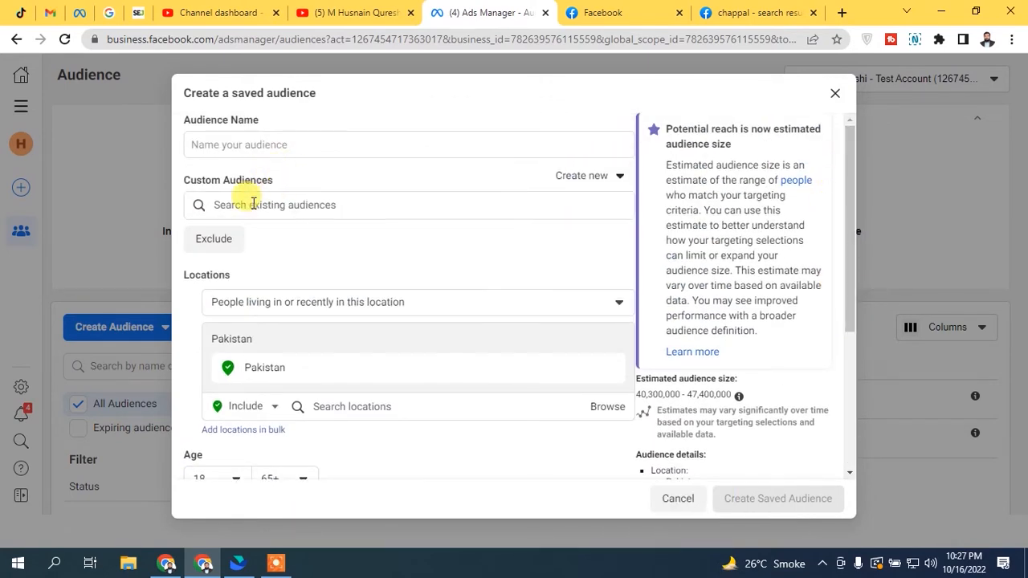
left_click(252, 204)
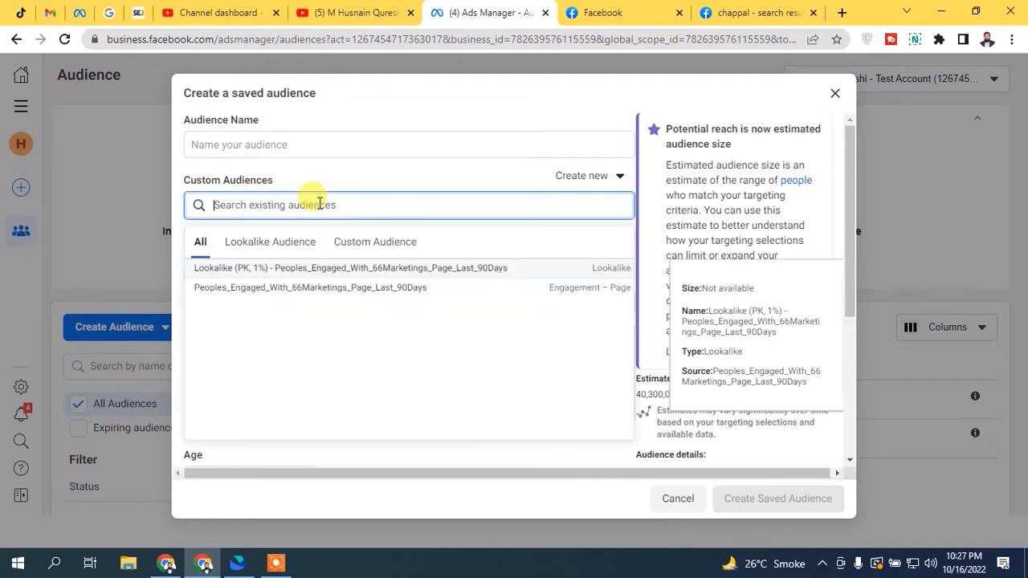
left_click(291, 241)
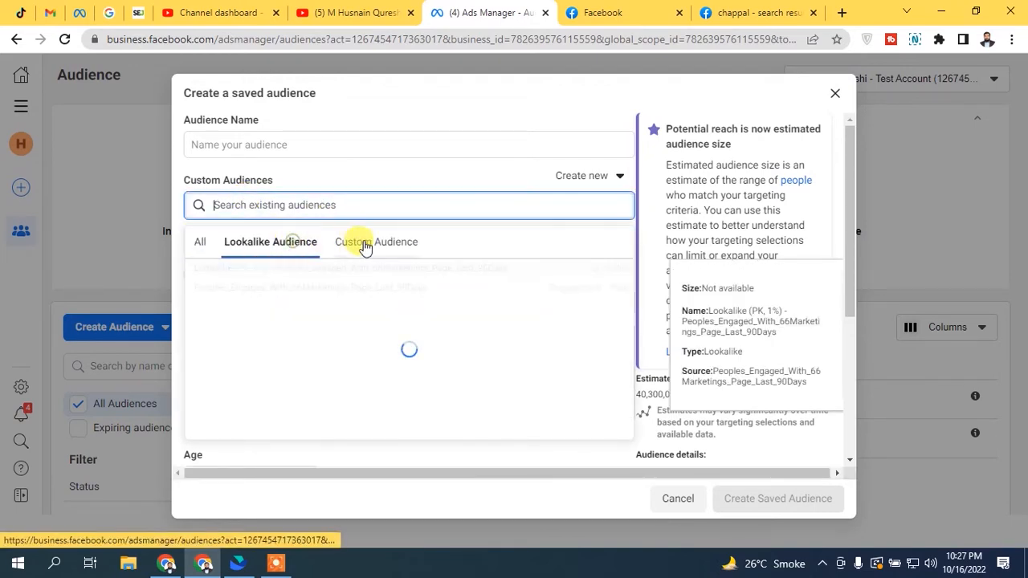
left_click(374, 241)
left_click(281, 244)
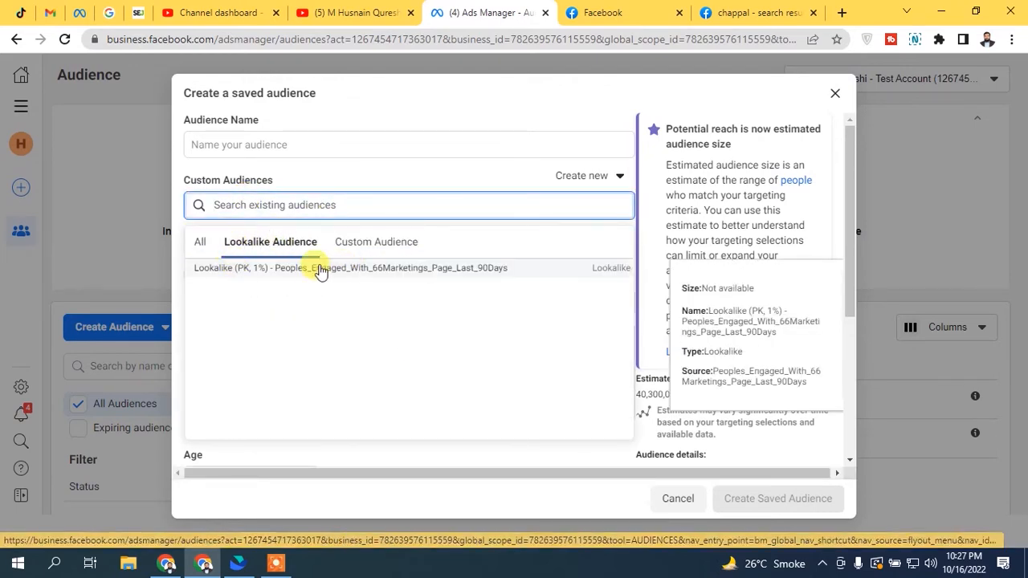
left_click(300, 270)
left_click(357, 175)
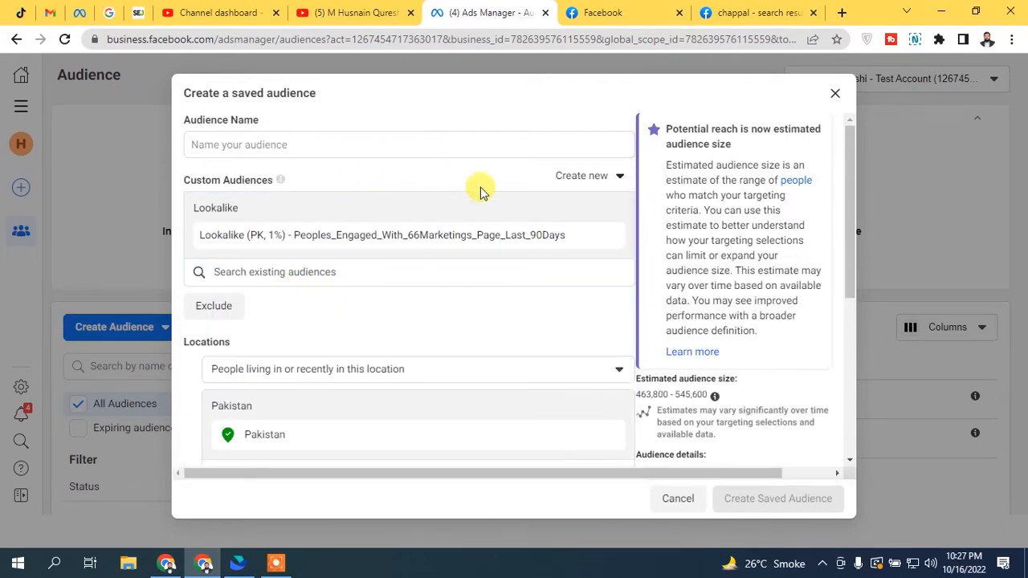
- Restrict the location targeting for Pakistan to "People living in this location"
left_click_drag(852, 164, 827, 277)
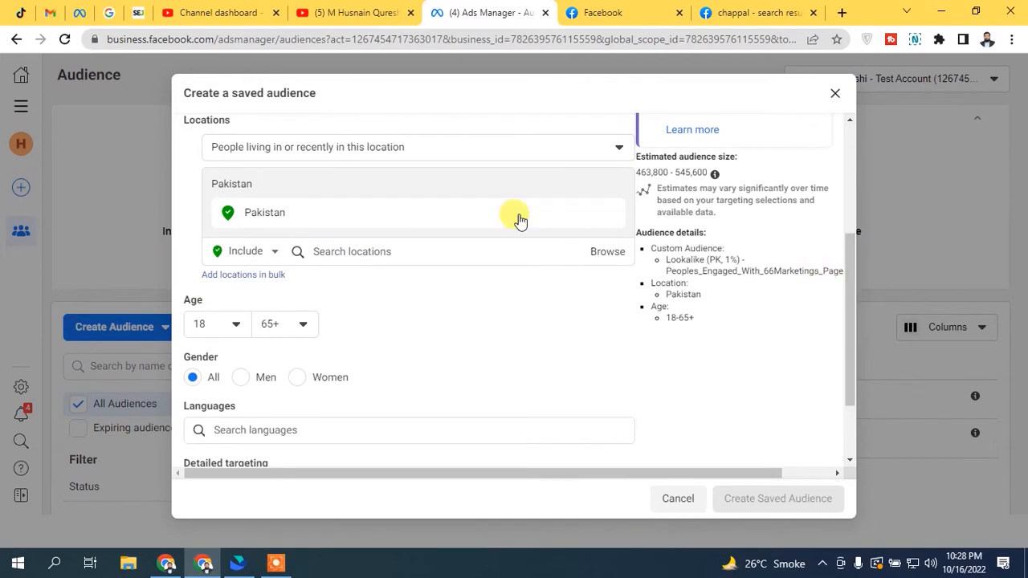
left_click(390, 149)
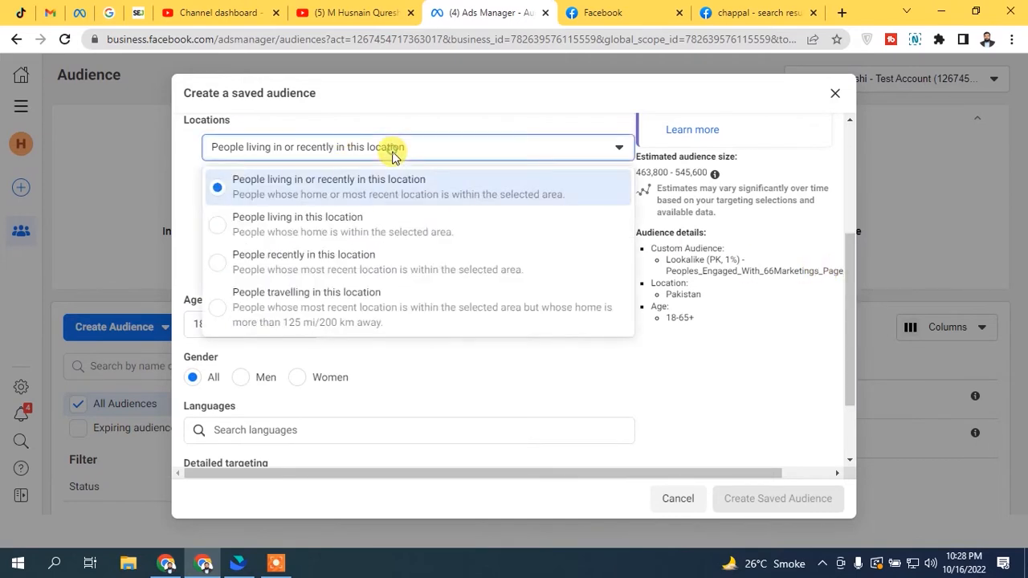
left_click(288, 225)
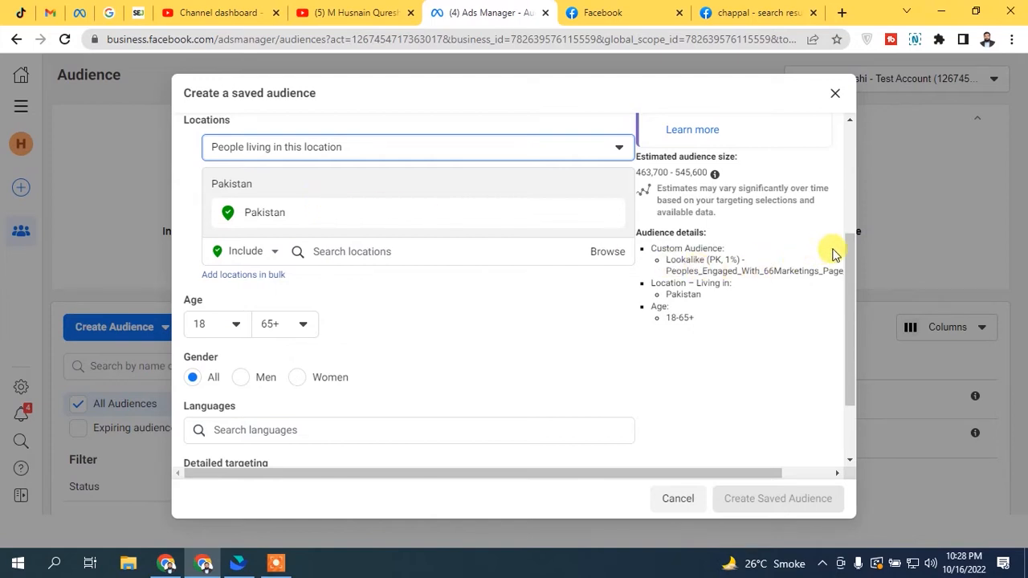
- Search detailed targeting for "watch" and add the Watch interest
scroll(331, 150, "down", 1)
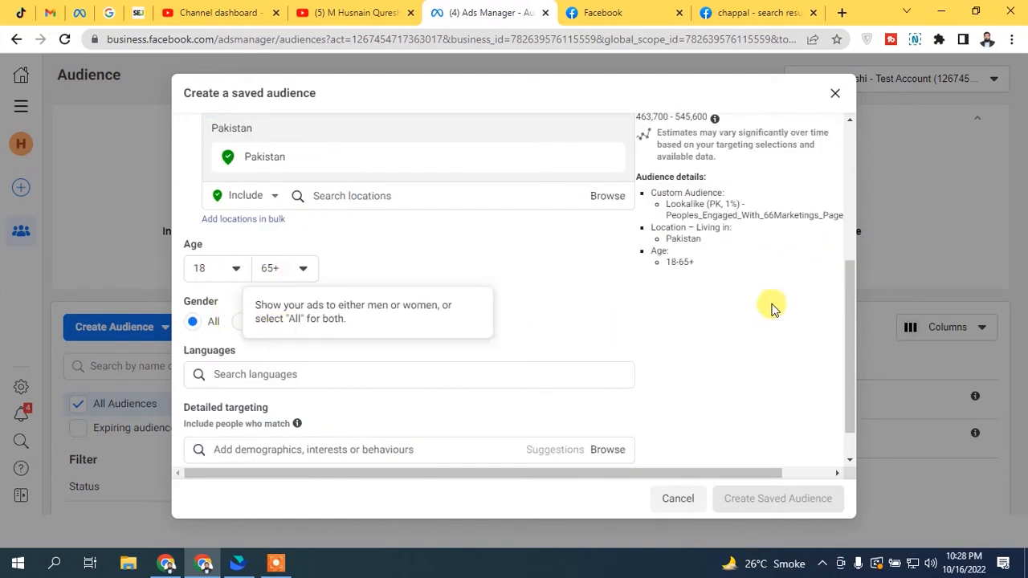
left_click_drag(848, 289, 833, 357)
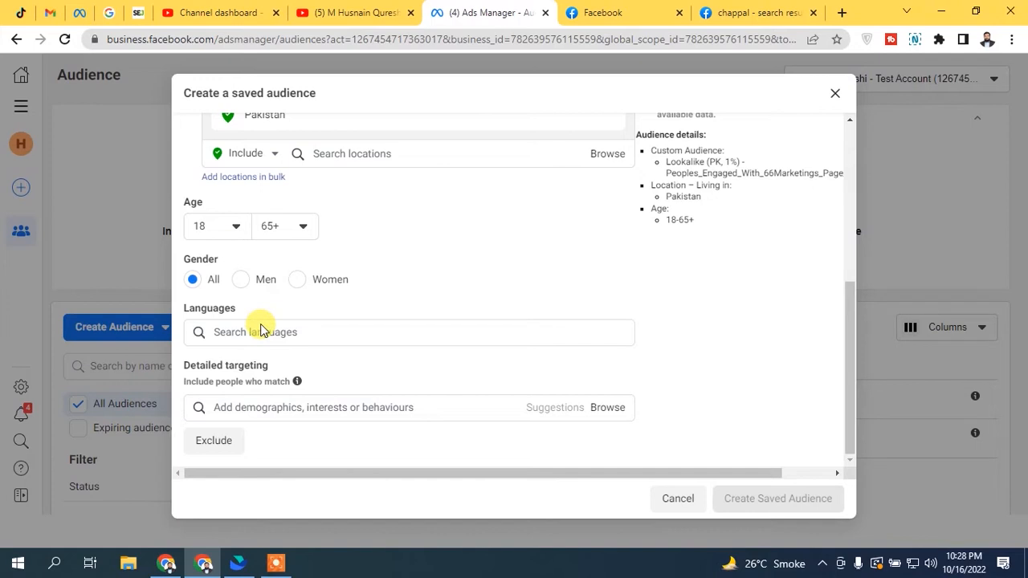
left_click(316, 410)
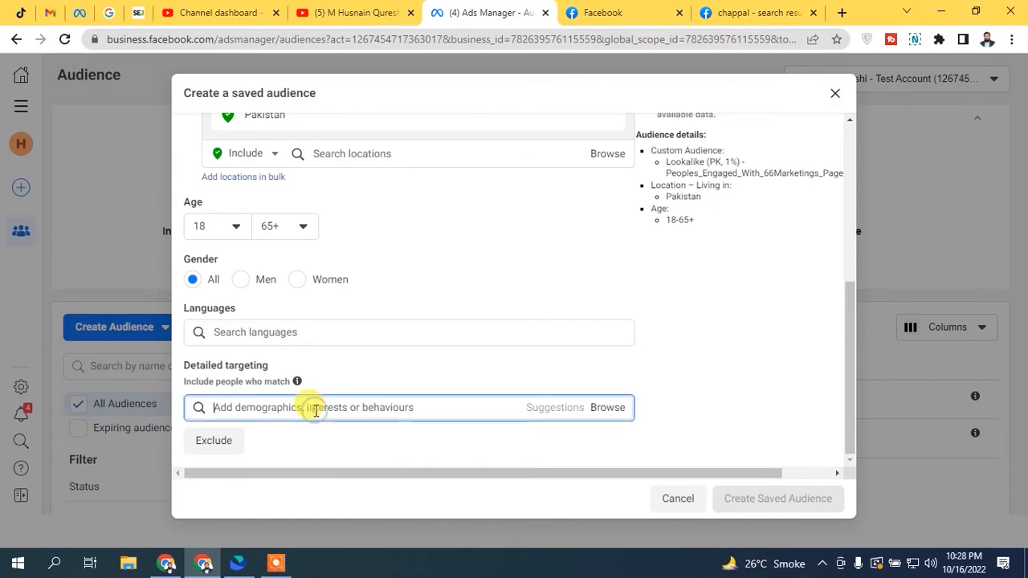
type("watch")
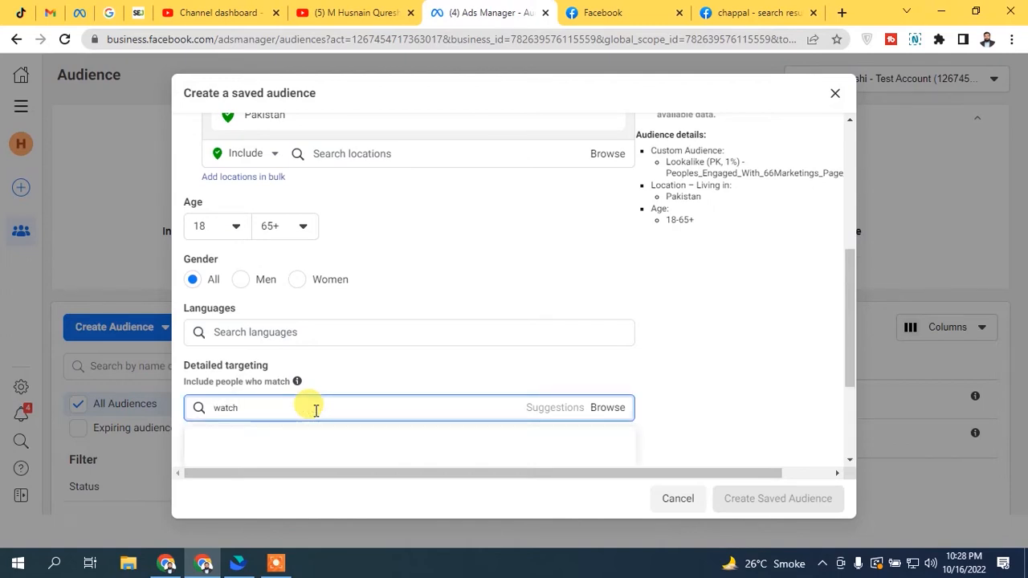
left_click(303, 442)
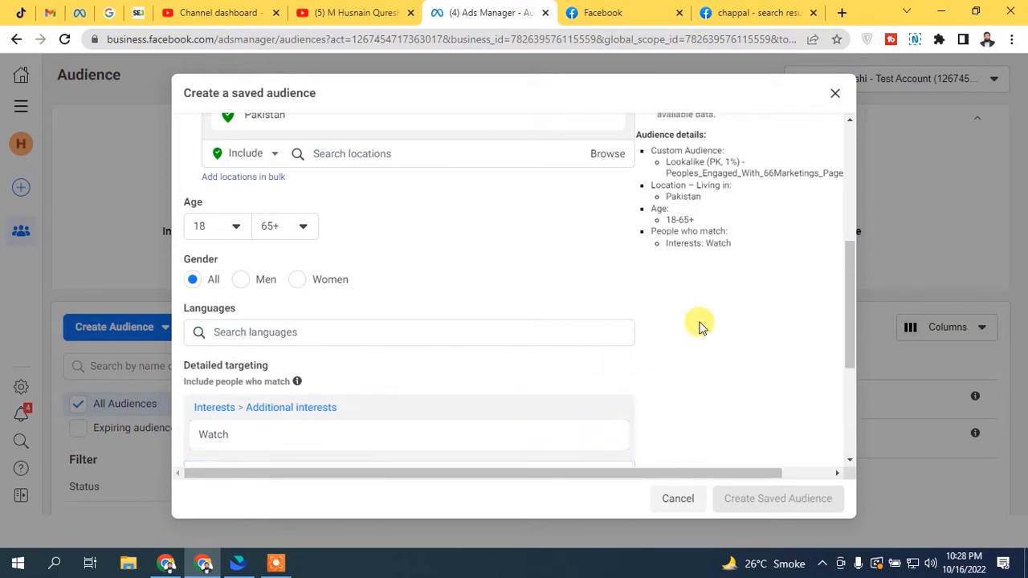
- Review the audience settings, then remove the lookalike audience from the custom audiences
left_click_drag(849, 344, 839, 201)
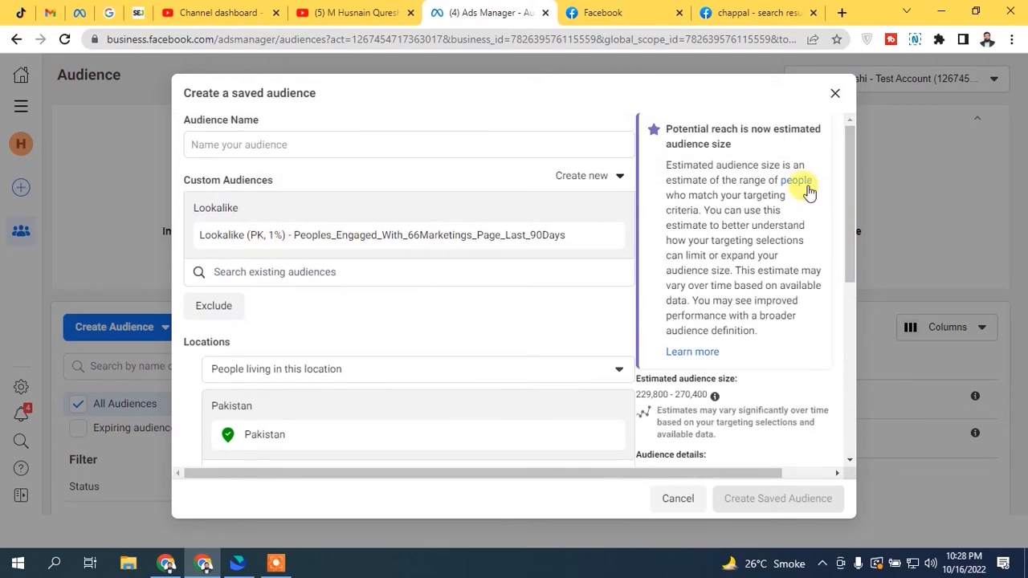
left_click_drag(849, 188, 835, 259)
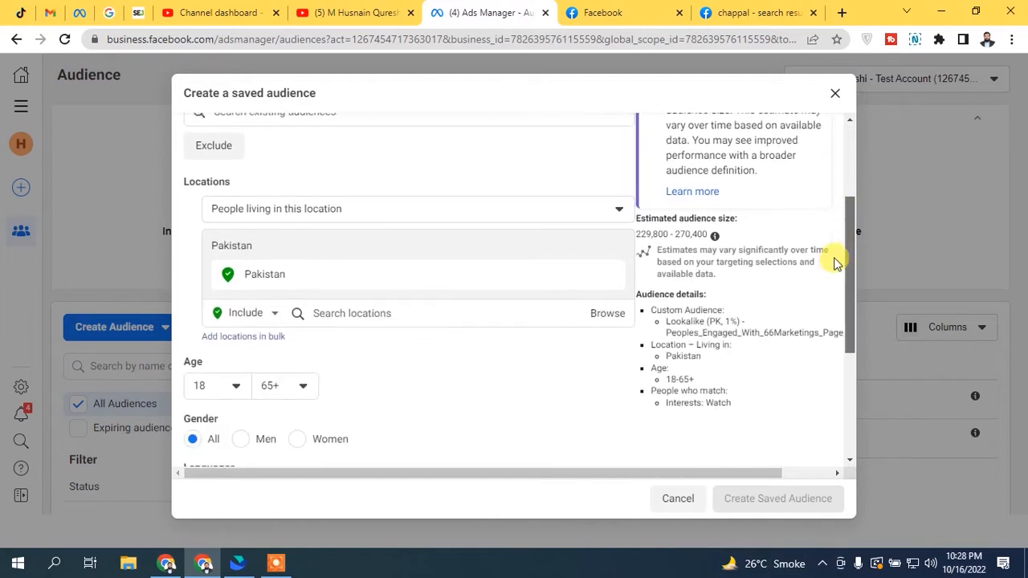
mouse_move(237, 176)
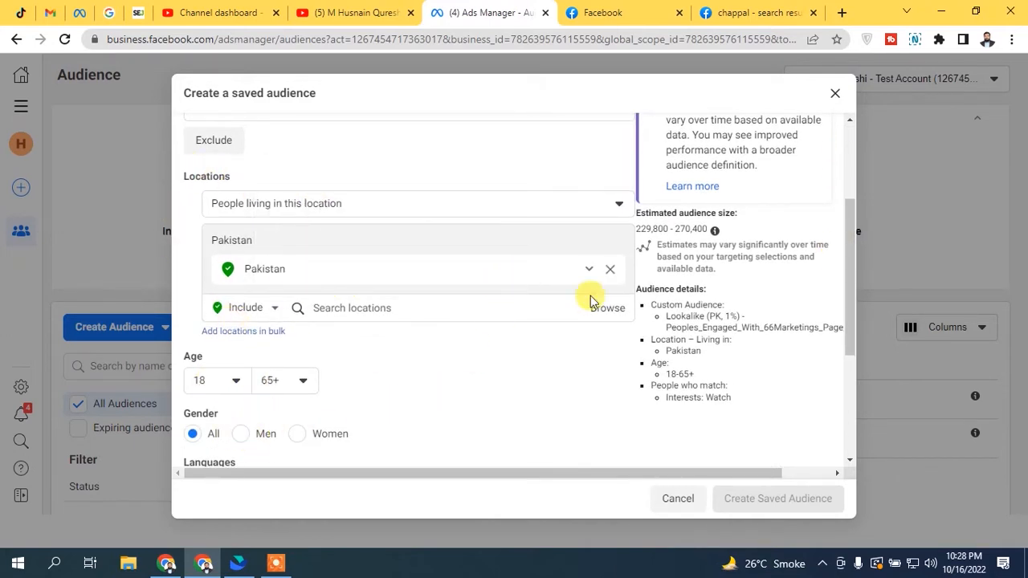
left_click_drag(849, 222, 827, 327)
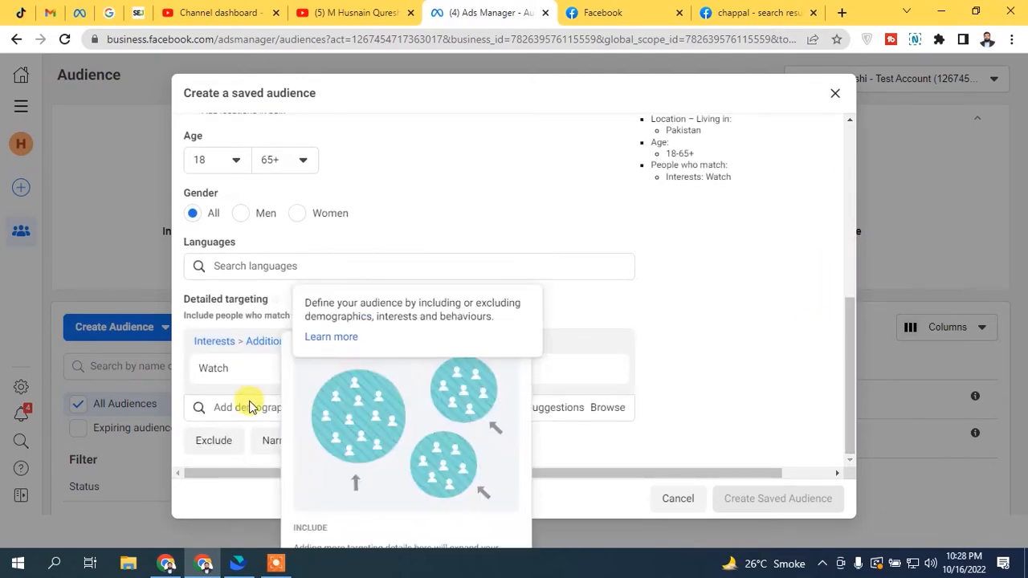
left_click_drag(848, 362, 844, 259)
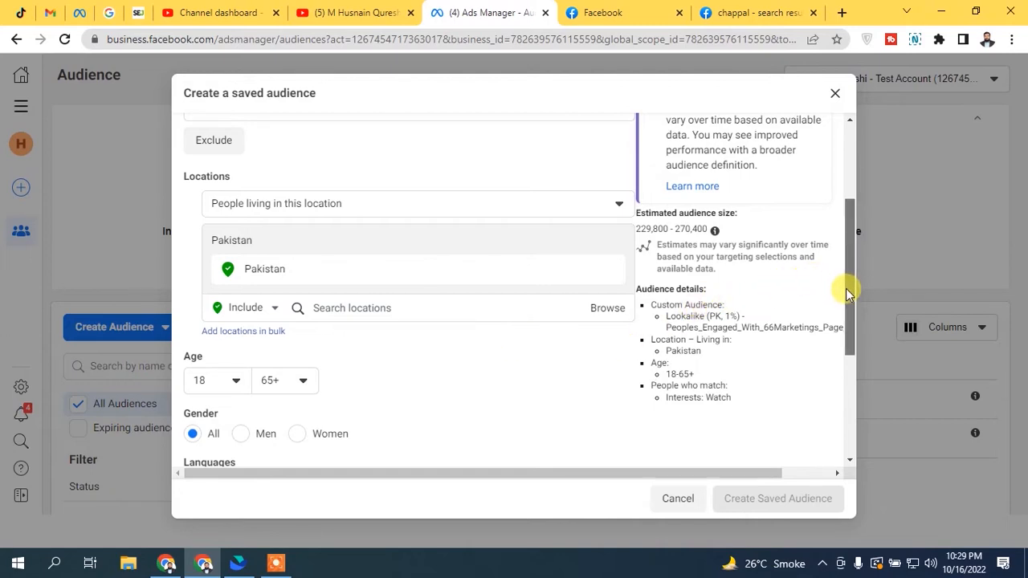
left_click_drag(845, 291, 845, 215)
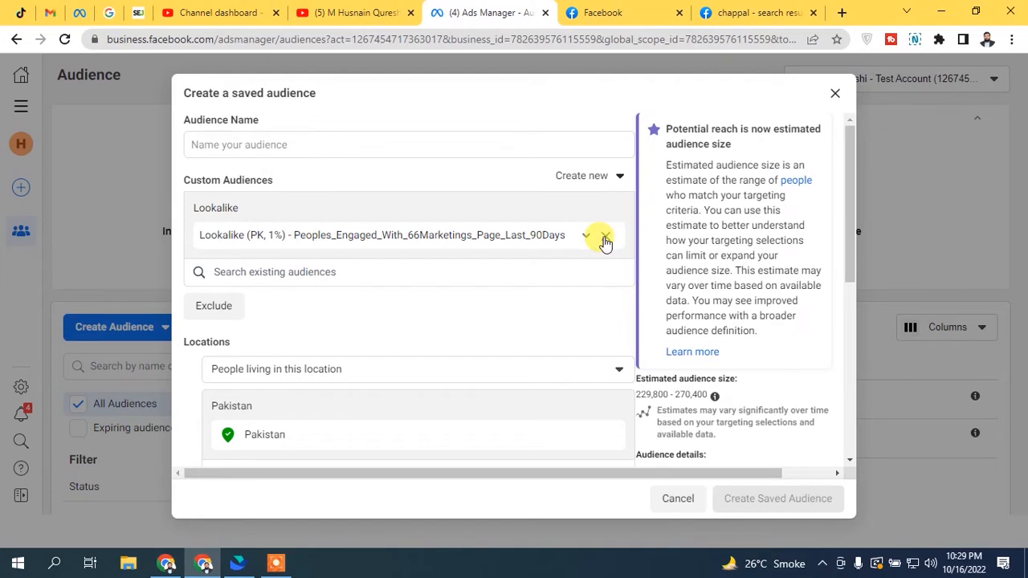
left_click(605, 237)
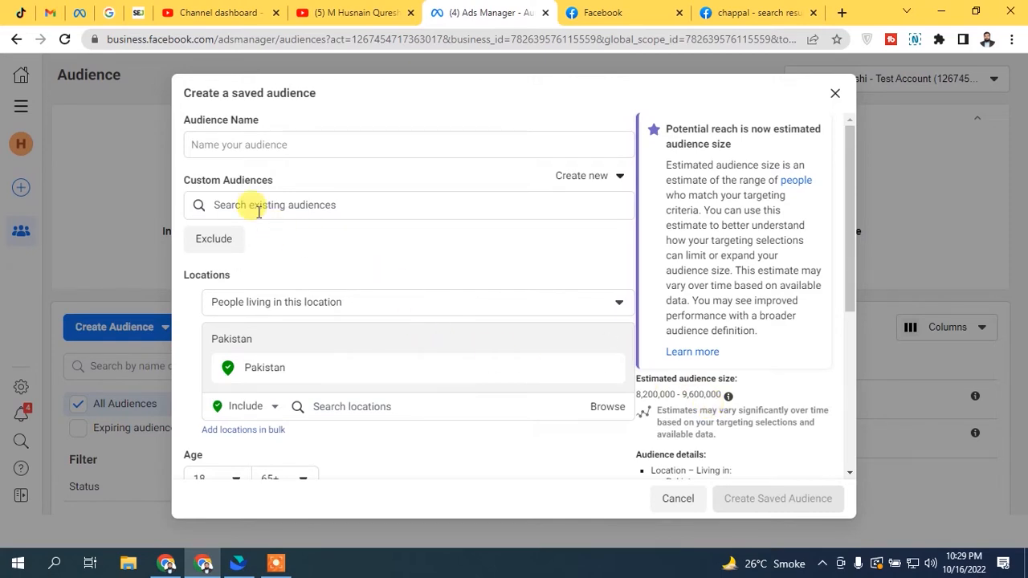
- Add the suggested interests Fashion accessories, Smartwatch and Online shopping to the same detailed targeting group as Watch
mouse_move(298, 178)
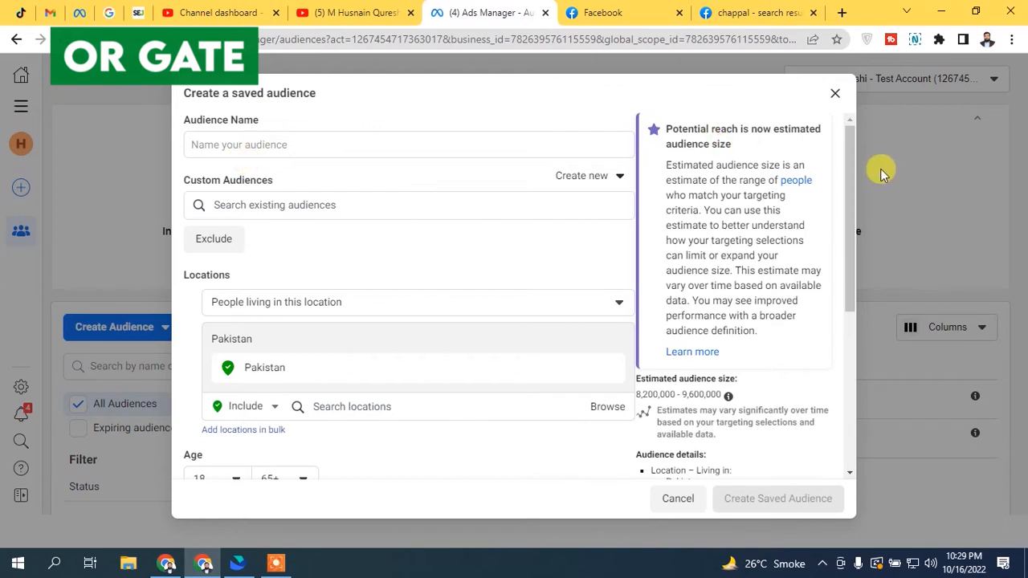
left_click_drag(849, 184, 812, 362)
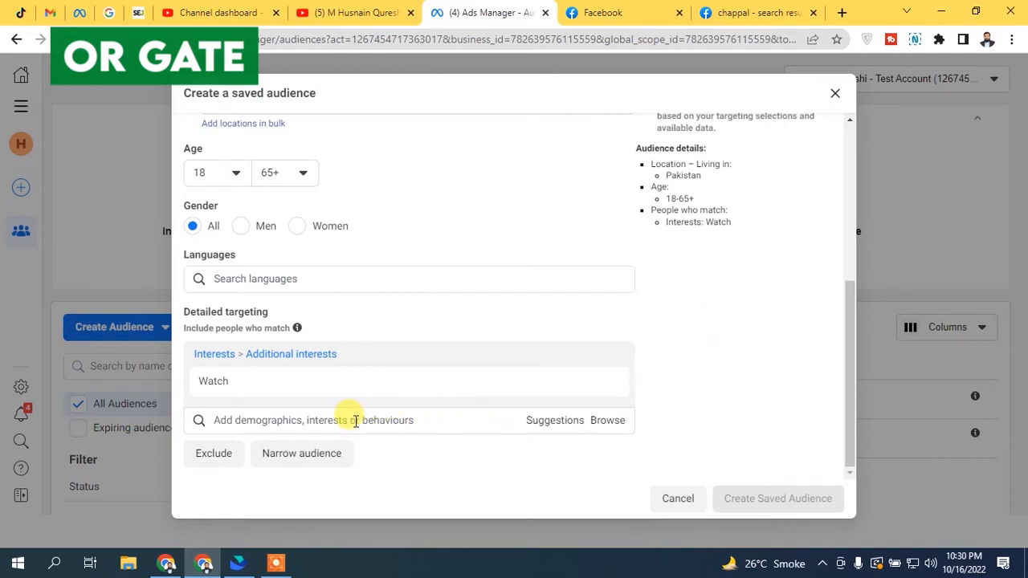
left_click(551, 421)
left_click(261, 463)
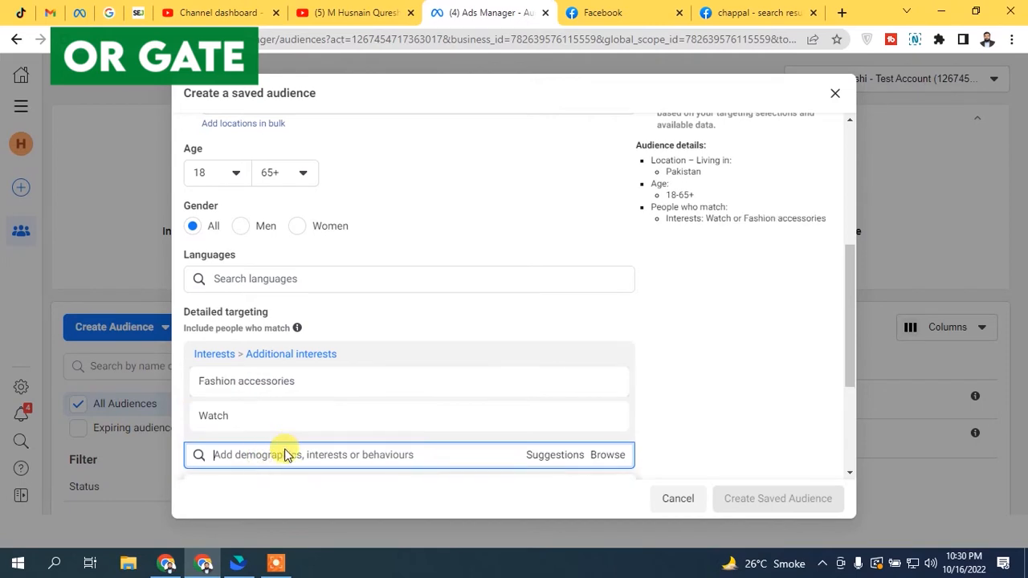
scroll(834, 333, "down", 1)
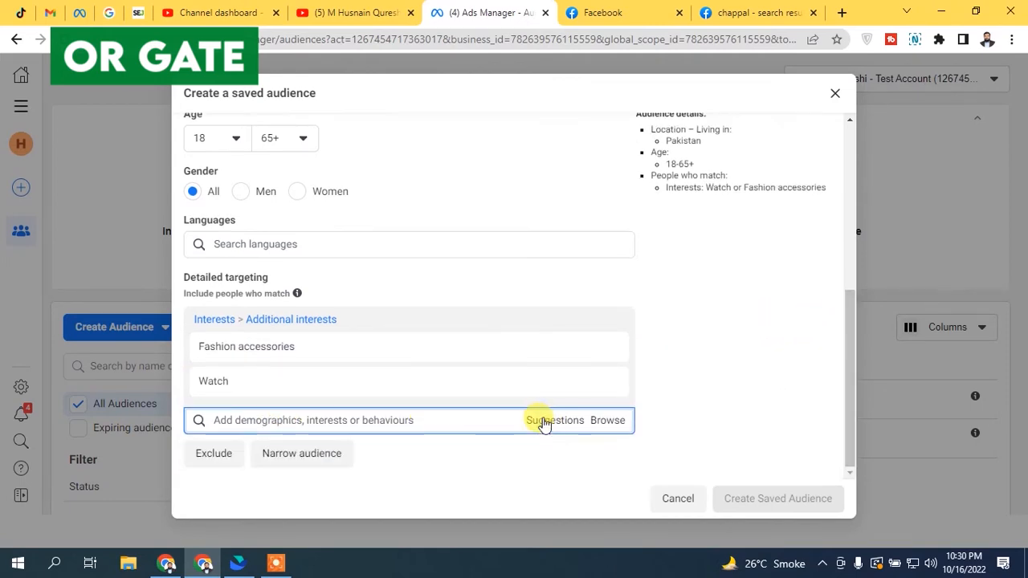
left_click(543, 423)
left_click(254, 453)
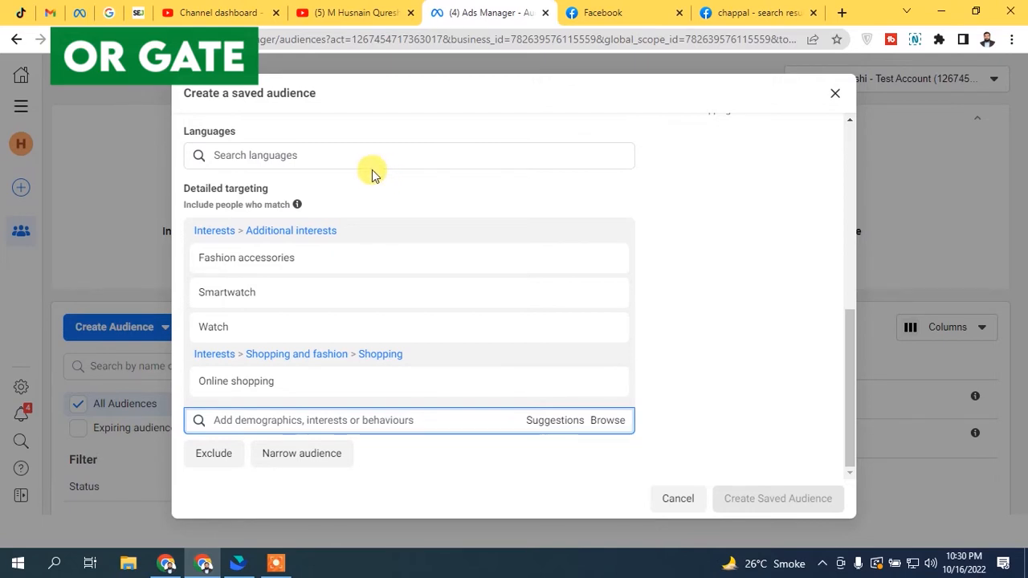
- Examine the included interests and the details of Fashion accessories and Smartwatch
mouse_move(258, 260)
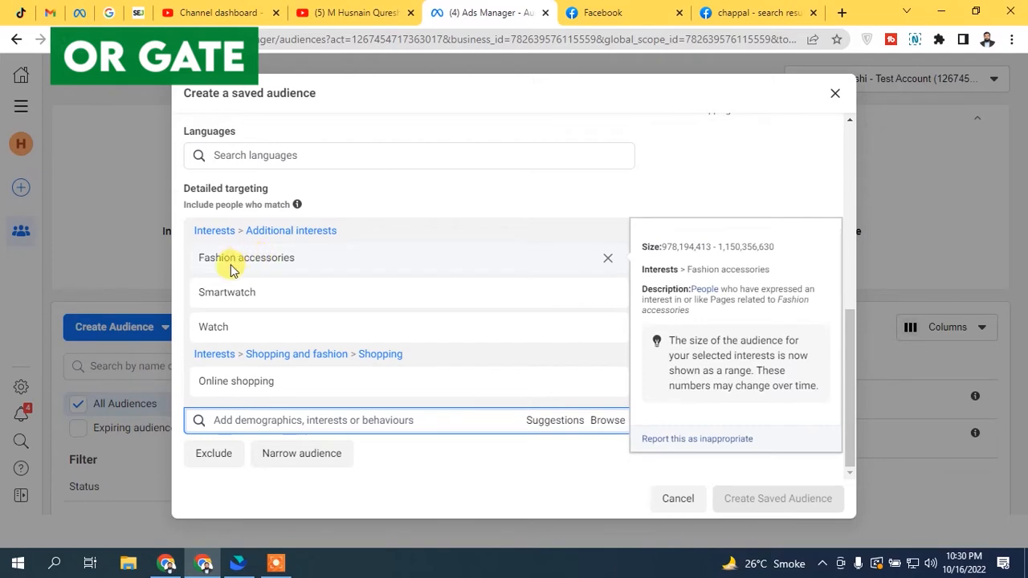
mouse_move(227, 286)
scroll(271, 276, "up", 1)
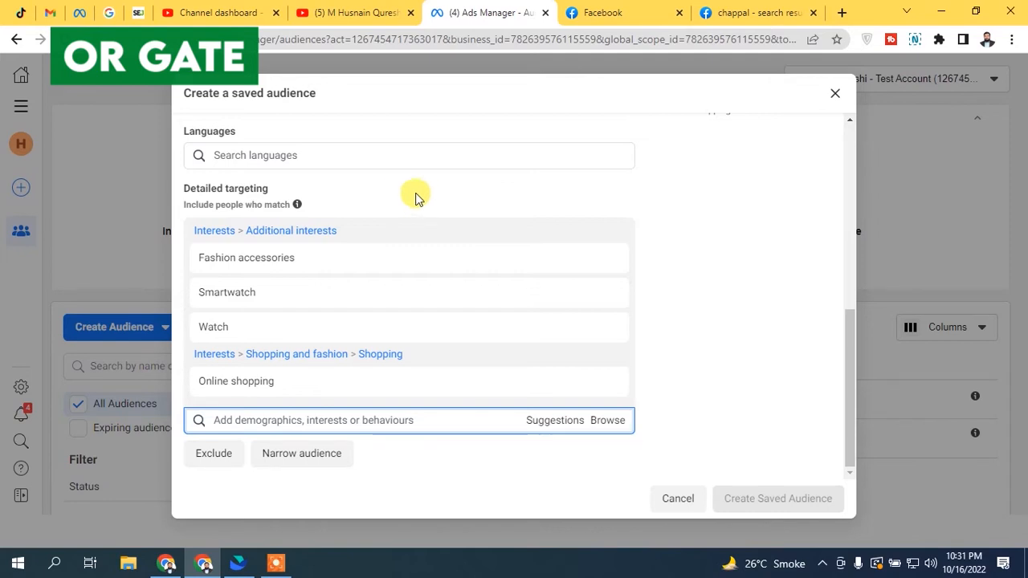
mouse_move(283, 275)
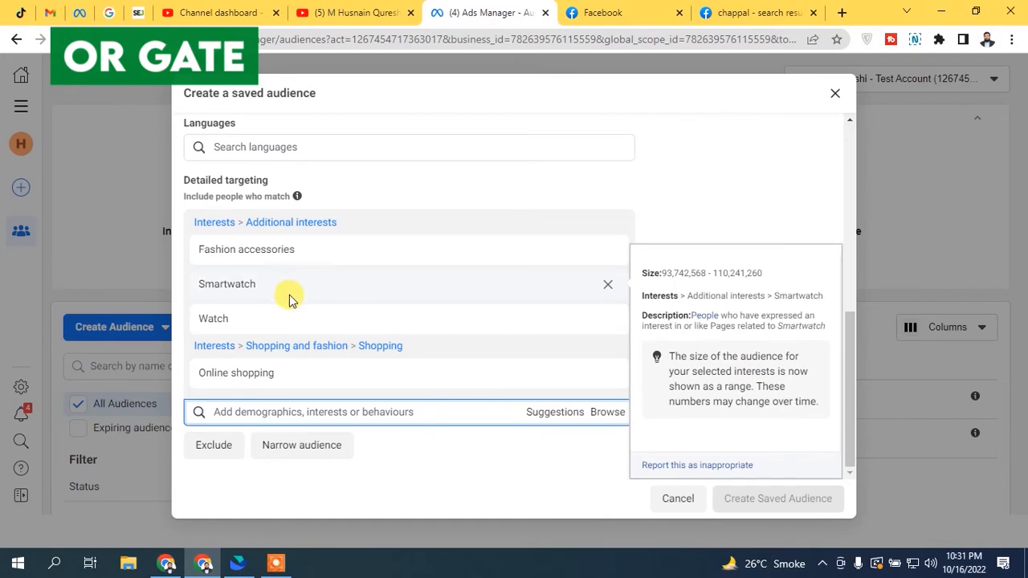
scroll(314, 328, "down", 1)
scroll(324, 337, "up", 1)
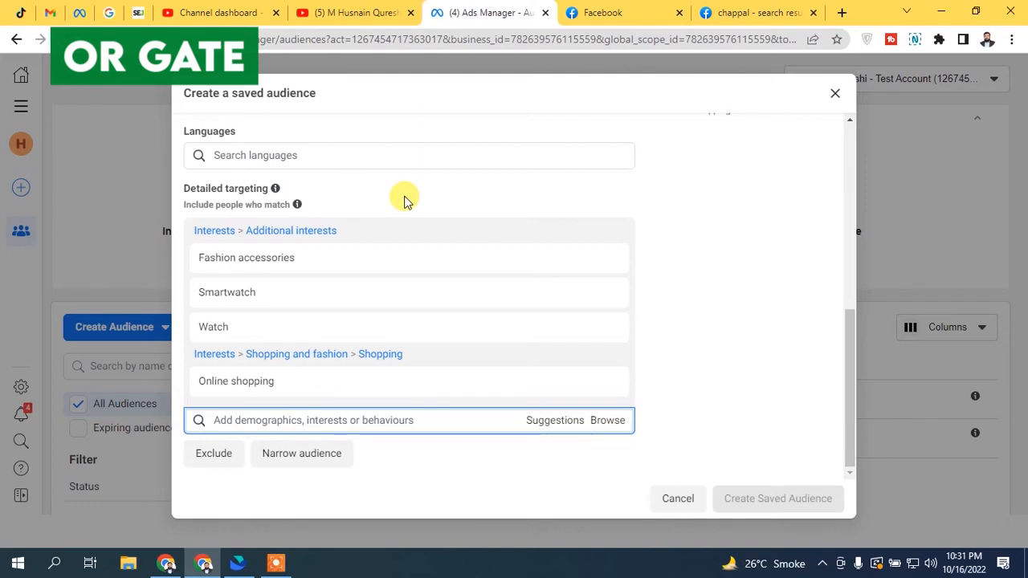
- Remove the interests Fashion accessories, Smartwatch and Watch from detailed targeting, keeping only Online shopping
left_click(615, 257)
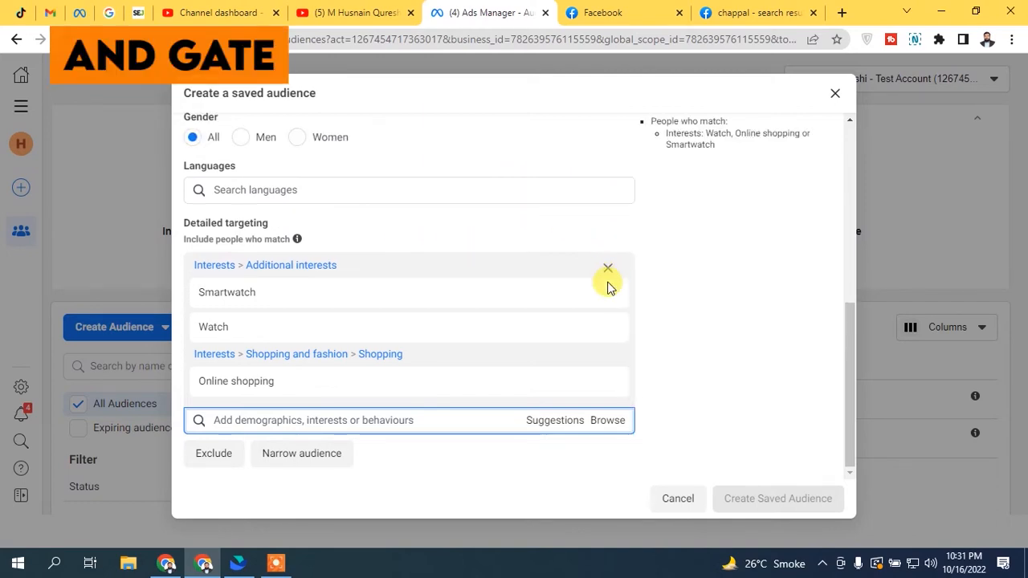
left_click(607, 271)
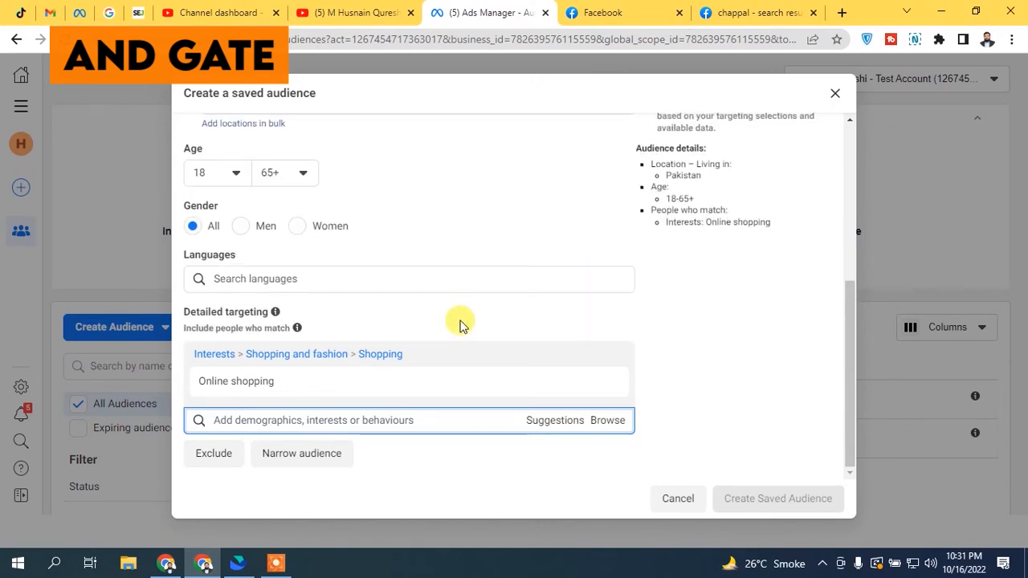
- Narrow the audience so that people must also match the Watch interest, and read the explanation of this condition
left_click(319, 466)
scroll(839, 361, "down", 1)
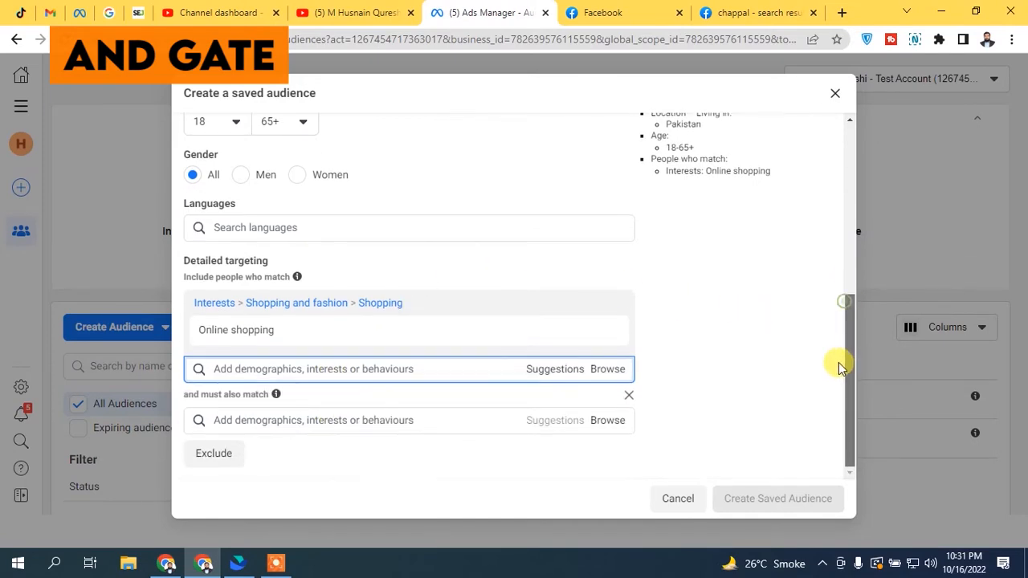
left_click(377, 423)
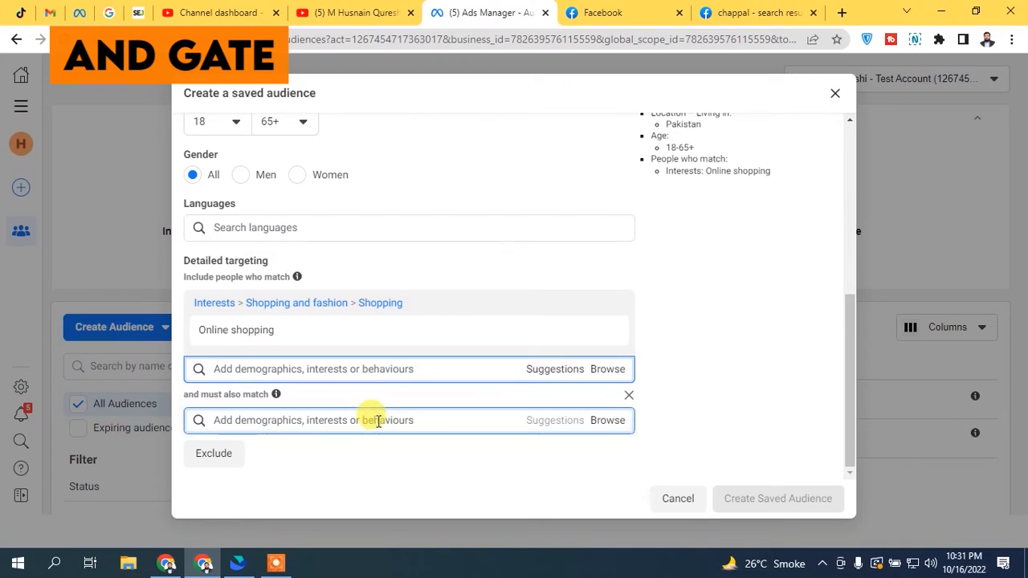
type("wat")
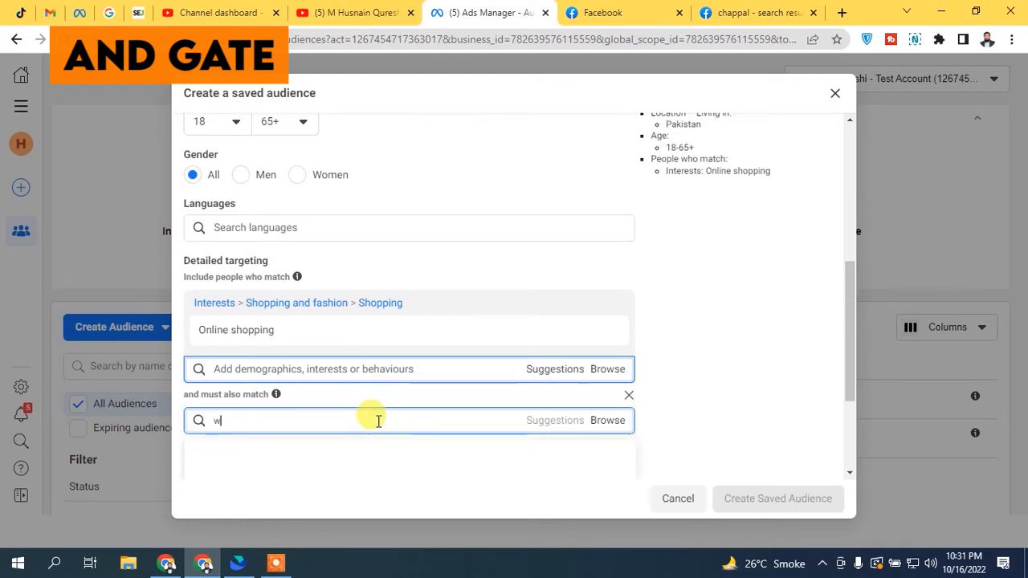
type("ch")
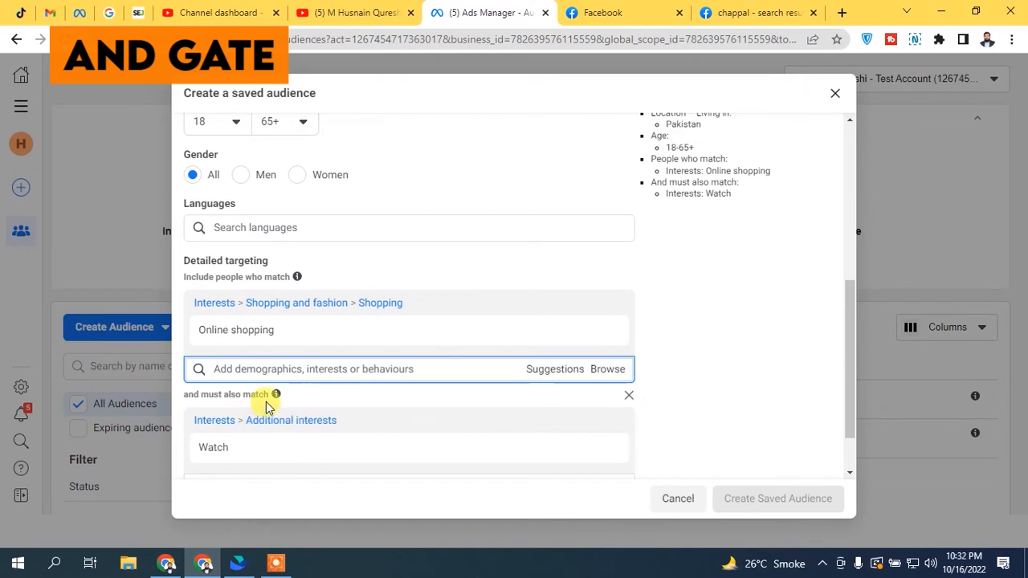
mouse_move(277, 396)
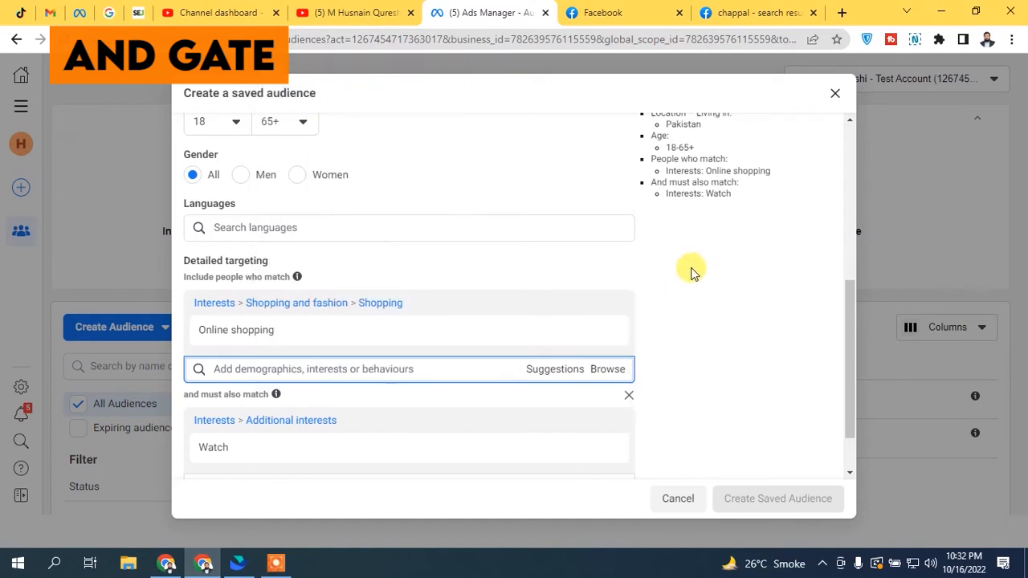
- Add the suggested behaviour Engaged shoppers to the first detailed targeting group alongside Online shopping
left_click(321, 369)
left_click(273, 408)
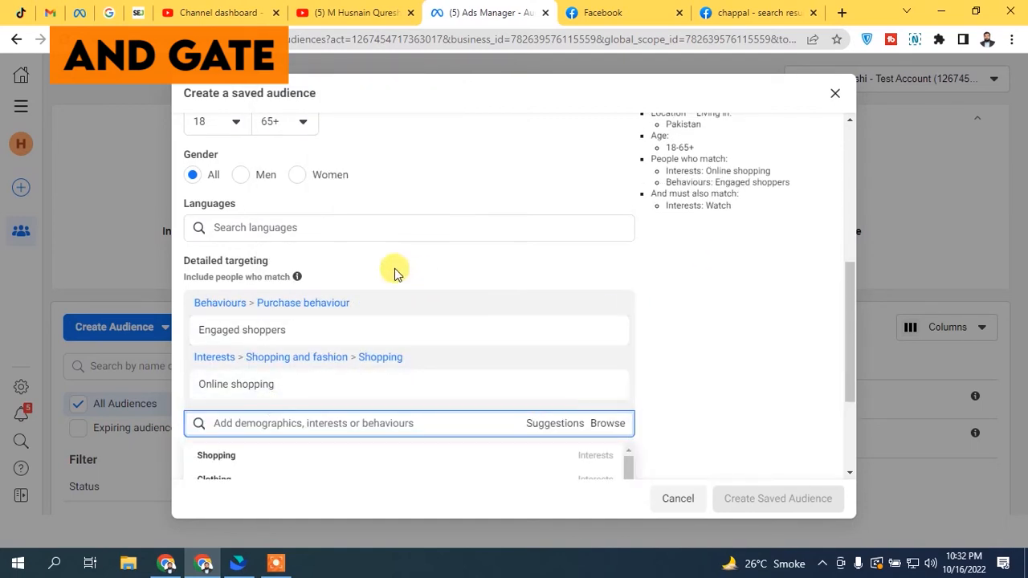
mouse_move(297, 276)
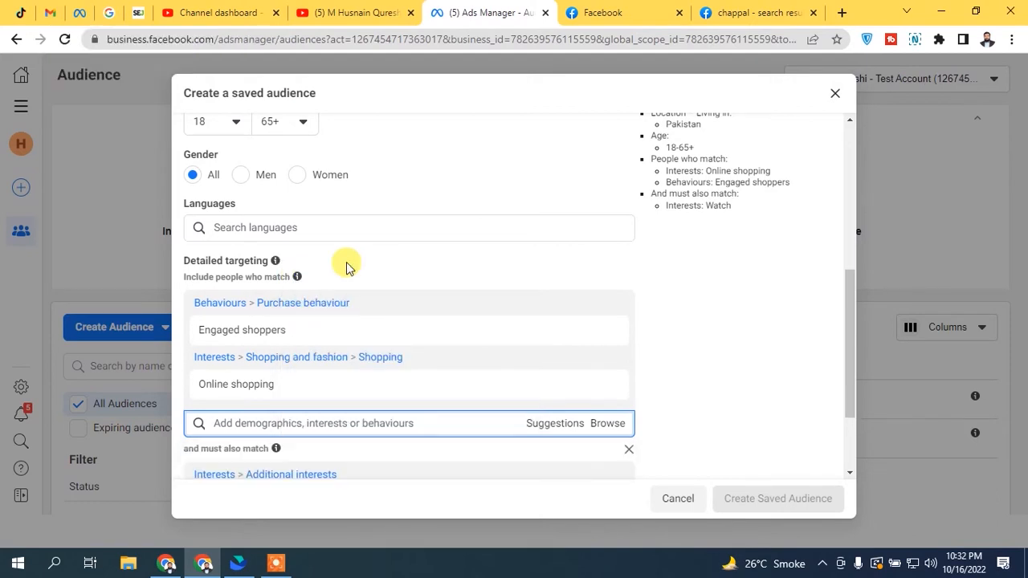
- Close the saved audience form without creating the audience and go to the campaigns list
left_click(850, 137)
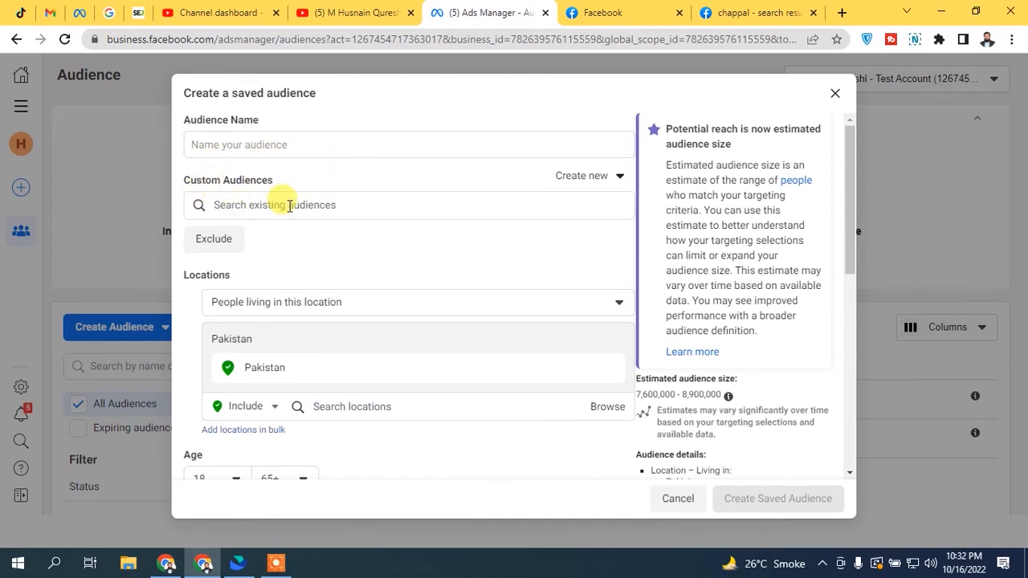
left_click_drag(849, 165, 830, 334)
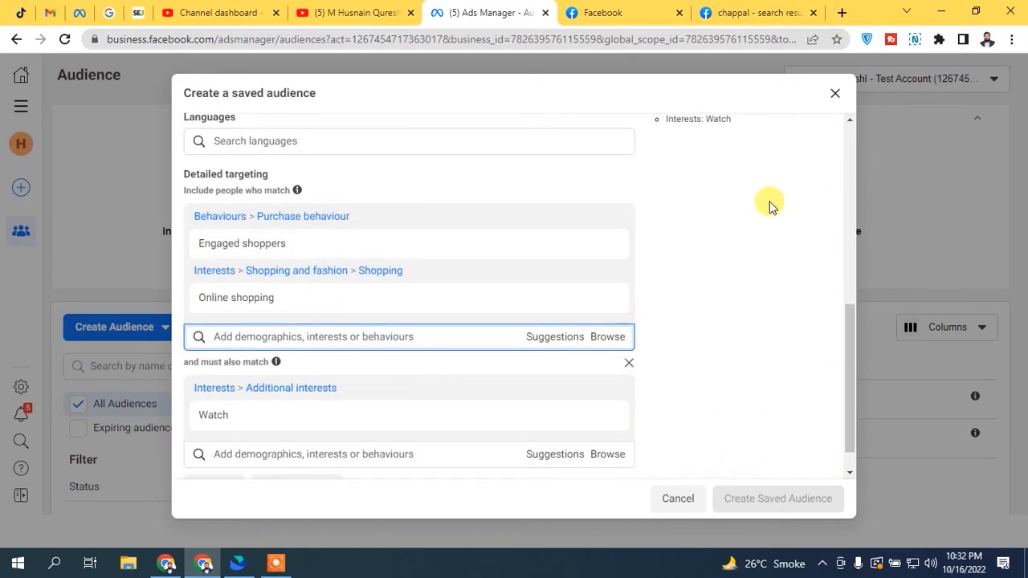
left_click_drag(847, 360, 795, 137)
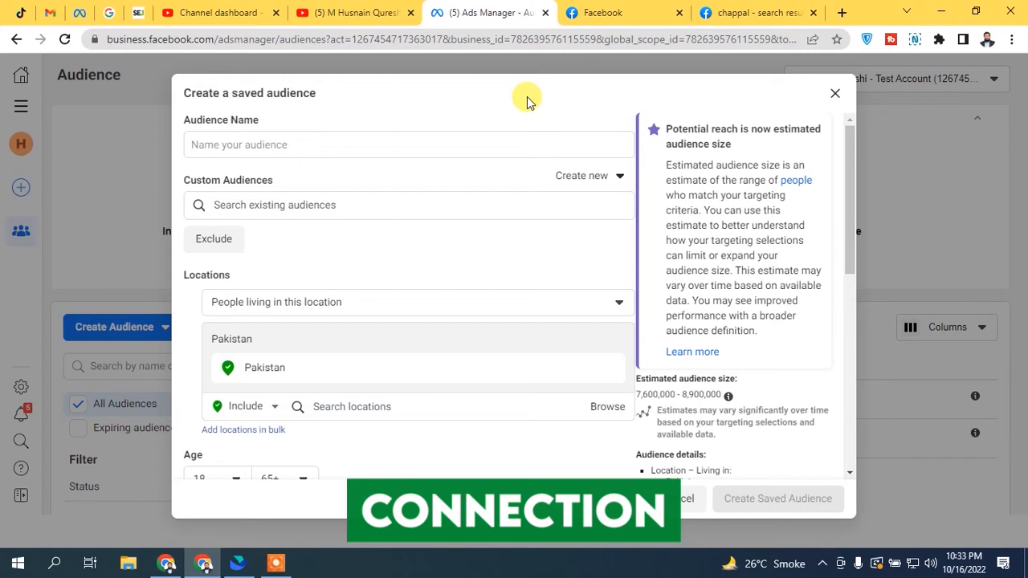
left_click(835, 93)
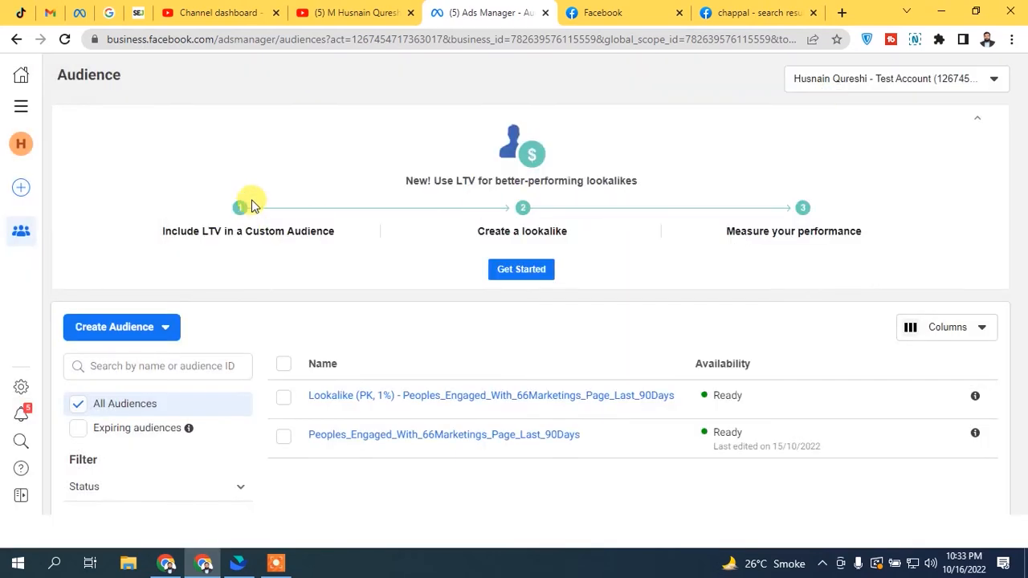
left_click(21, 105)
left_click(99, 147)
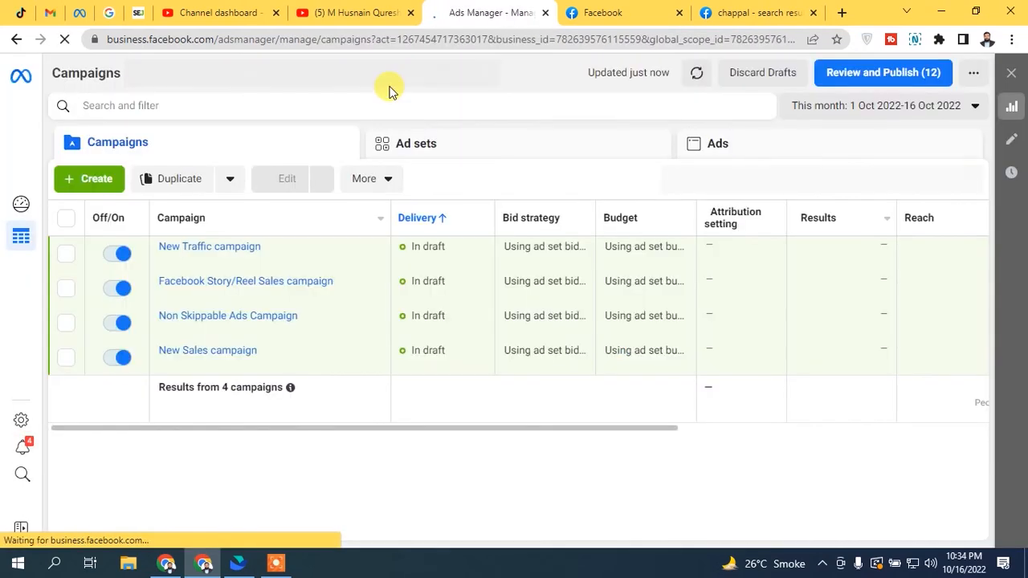
- Open the New Traffic campaign for editing and go to the audience settings of its ad set
mouse_move(215, 259)
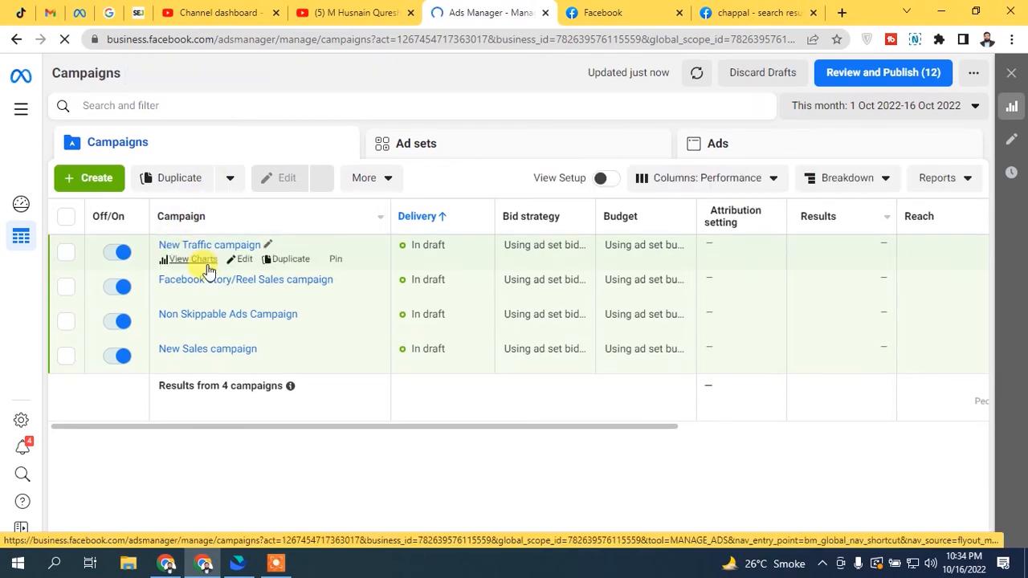
left_click(242, 260)
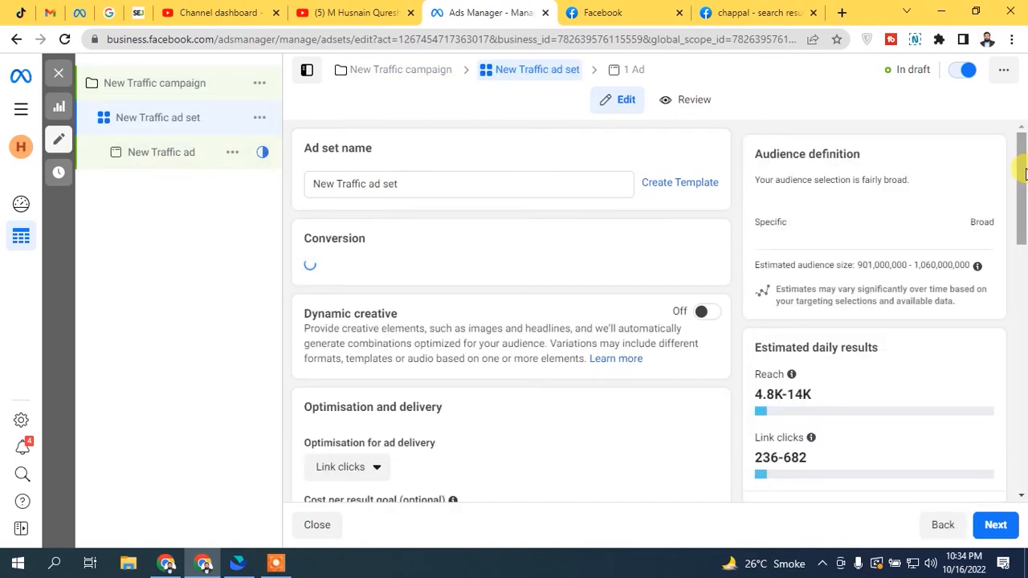
left_click_drag(1022, 195, 1023, 349)
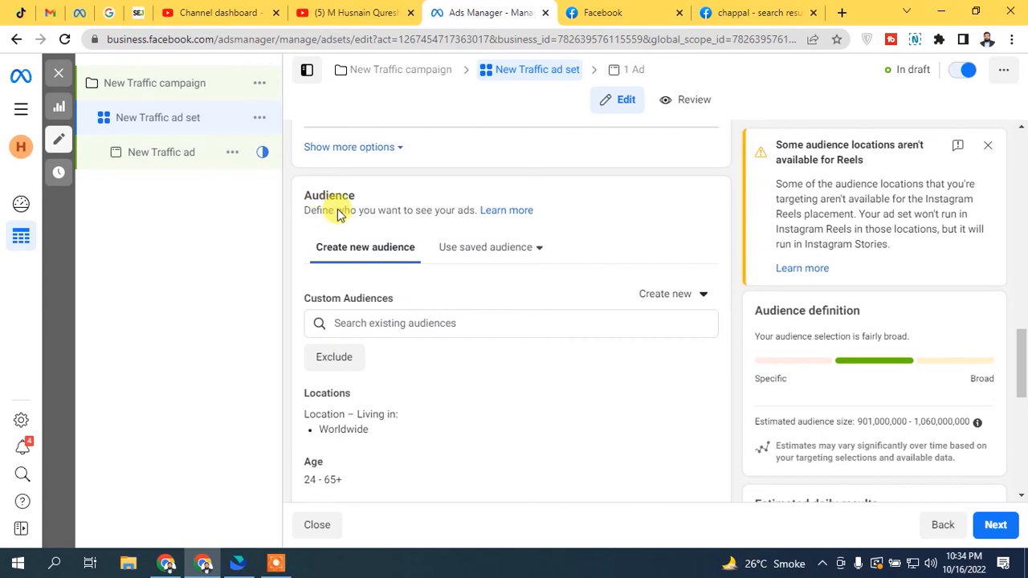
left_click_drag(1023, 363, 1022, 431)
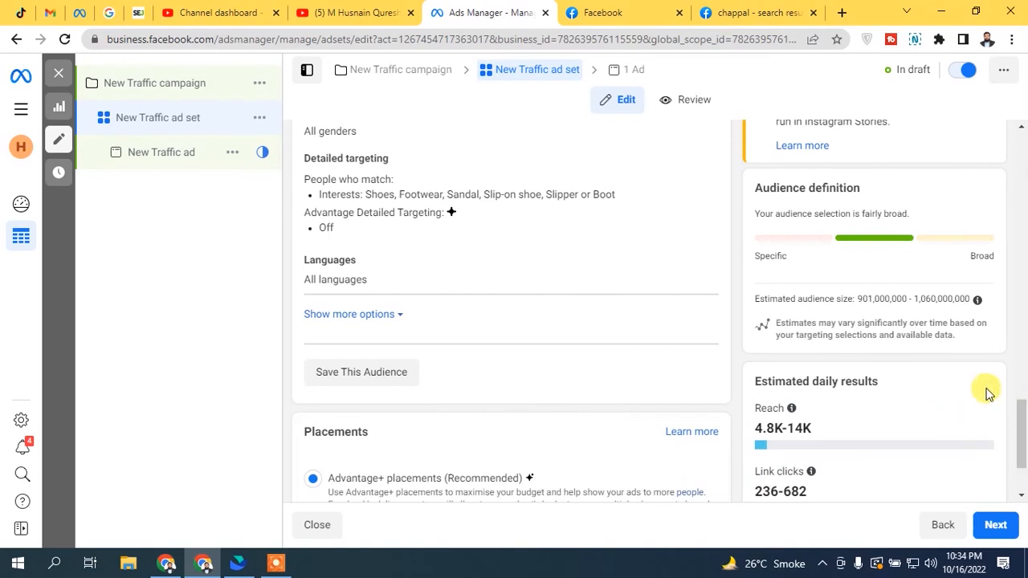
- Show the ad set audience's additional options and examine the available connection types without choosing one
scroll(987, 394, "down", 1)
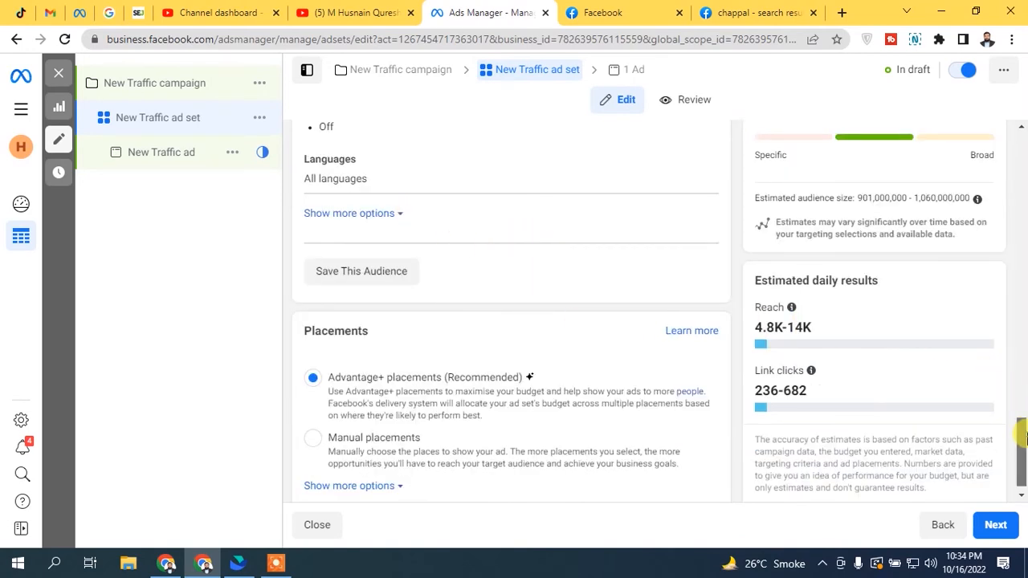
scroll(1023, 434, "up", 1)
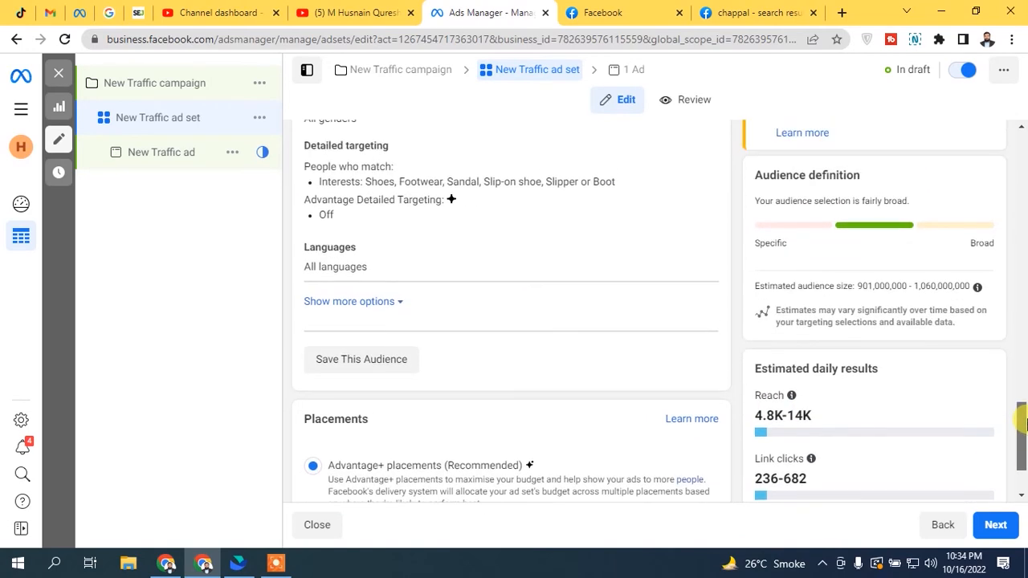
left_click(356, 304)
mouse_move(368, 329)
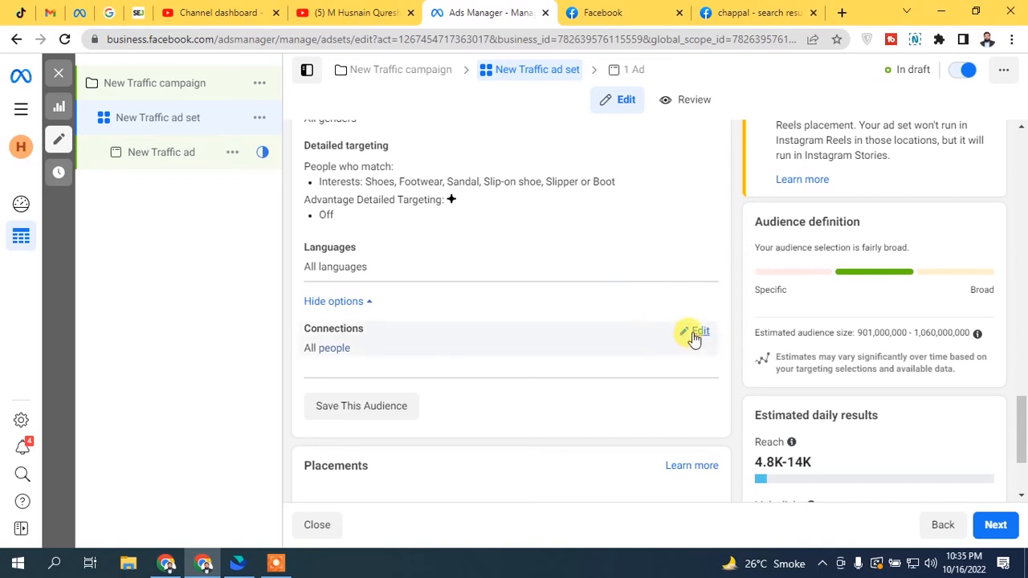
left_click(697, 333)
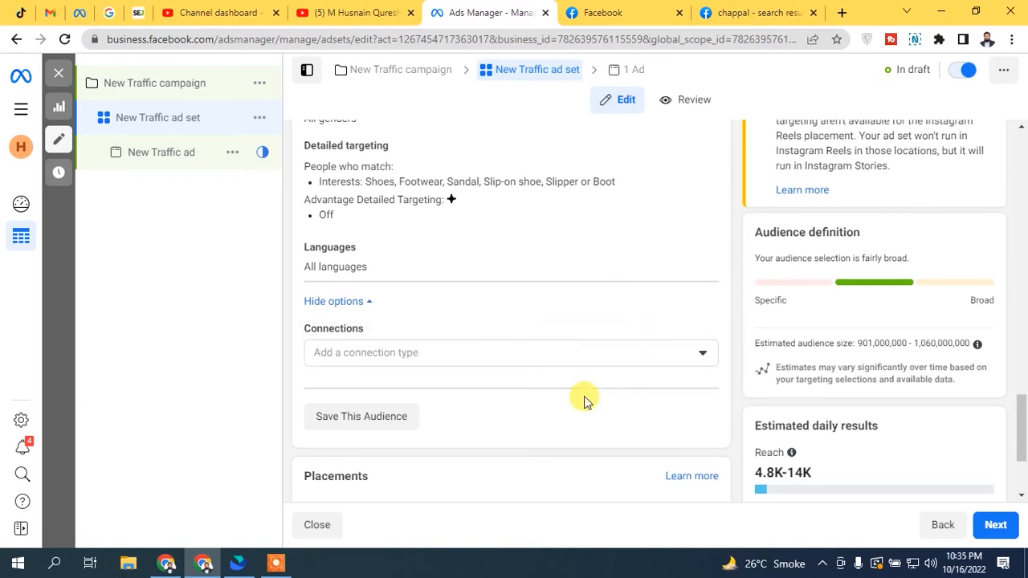
left_click(516, 355)
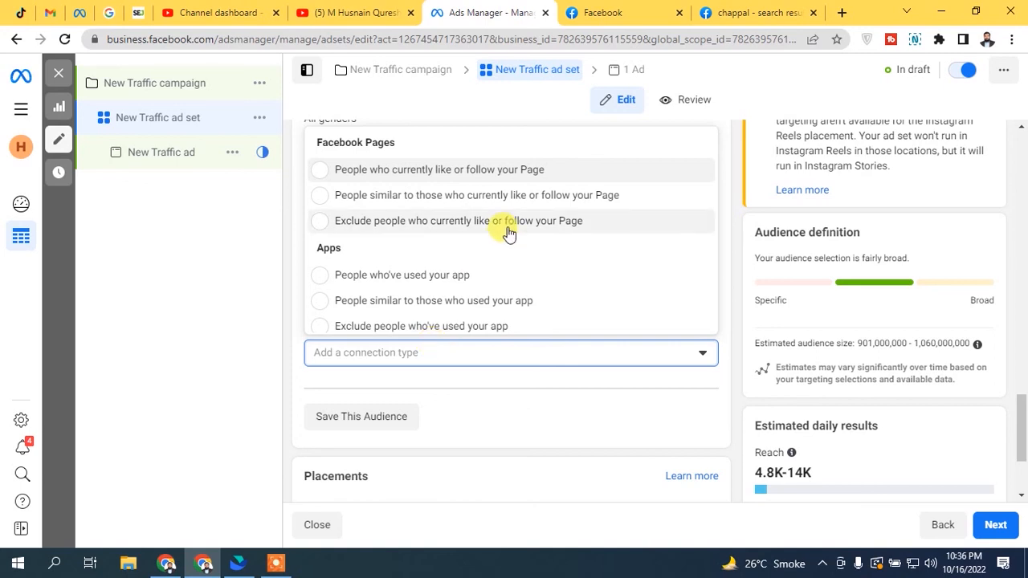
left_click(278, 268)
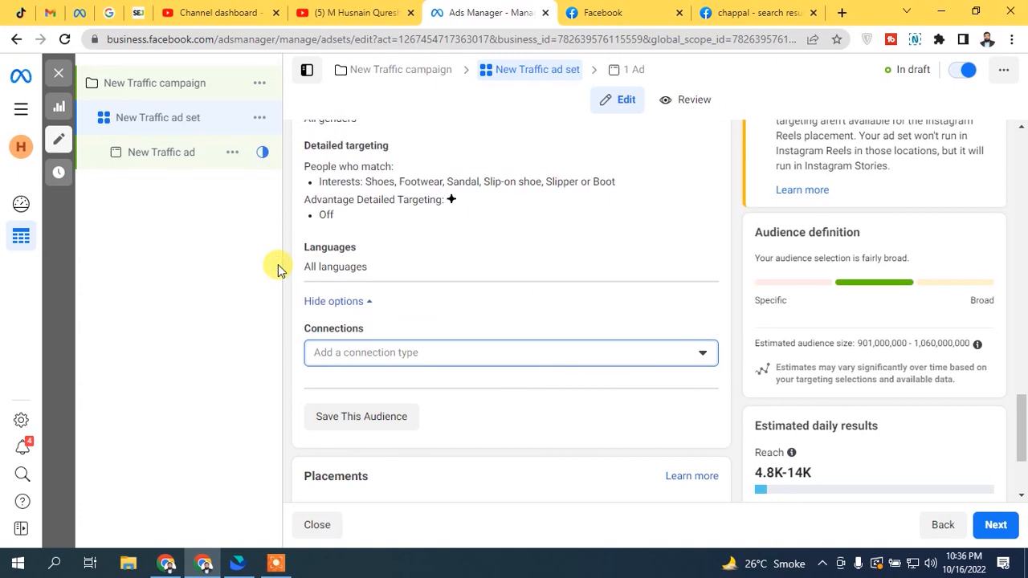